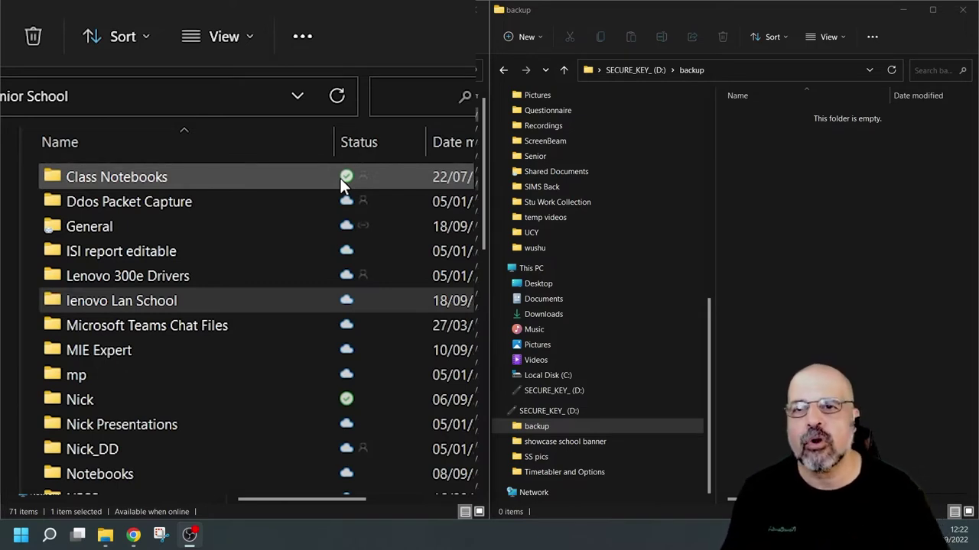
- Copy the Lenovo 300e Drivers and lenovo Lan School folders from OneDrive into the backup folder on SECURE_KEY_ (D:)
click(229, 277)
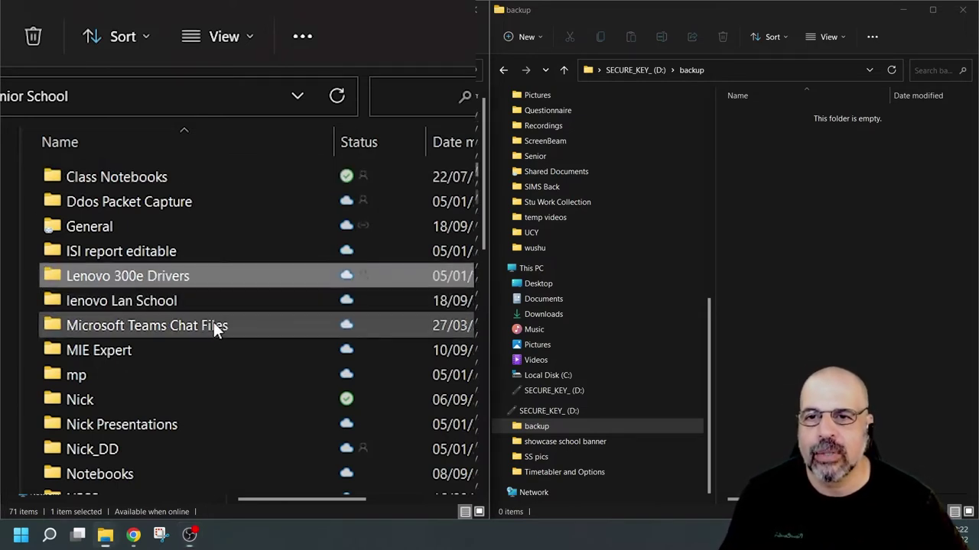
ctrl+click(192, 300)
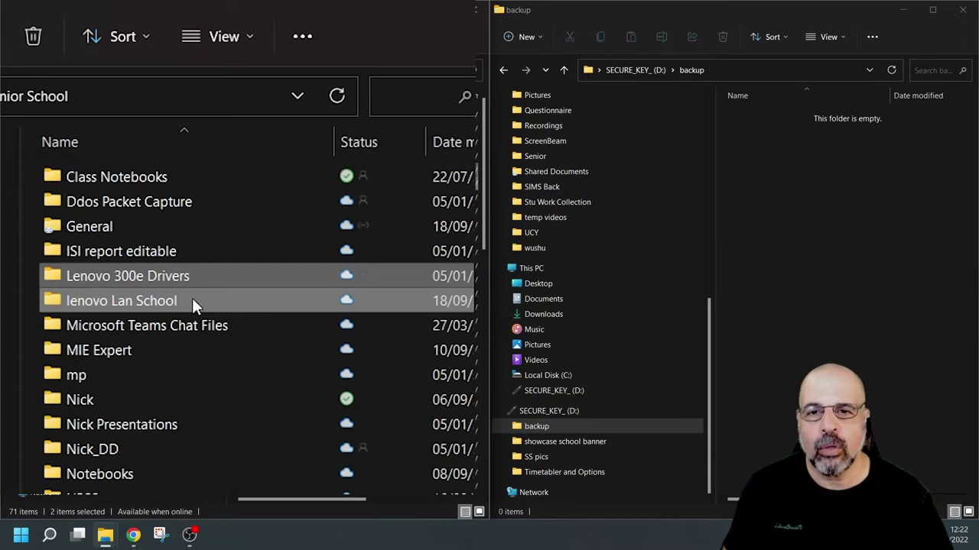
drag(192, 301, 795, 209)
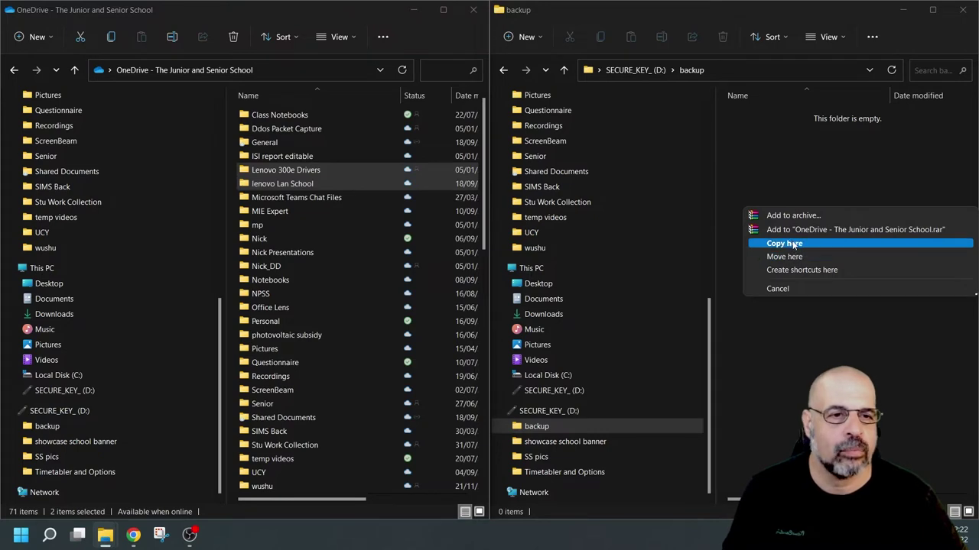
click(793, 245)
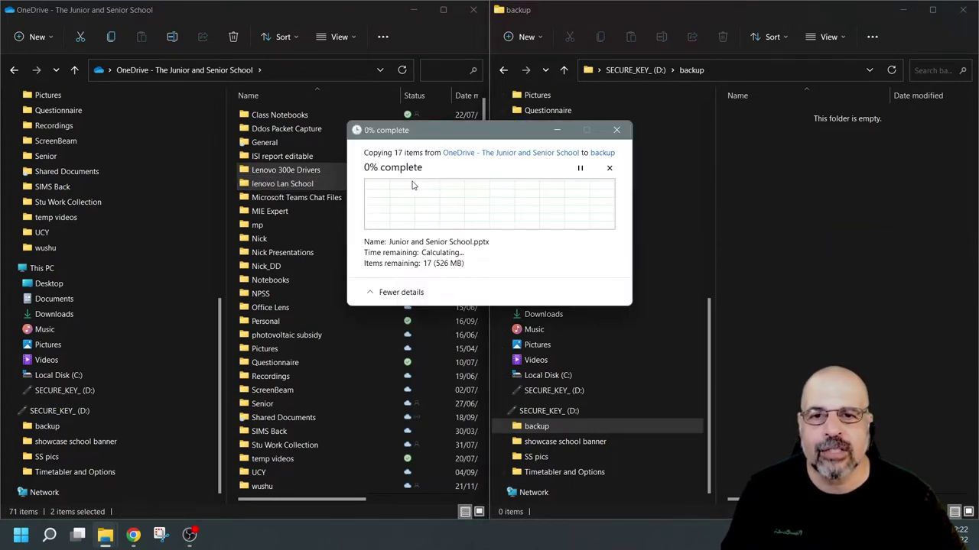
drag(467, 144, 403, 235)
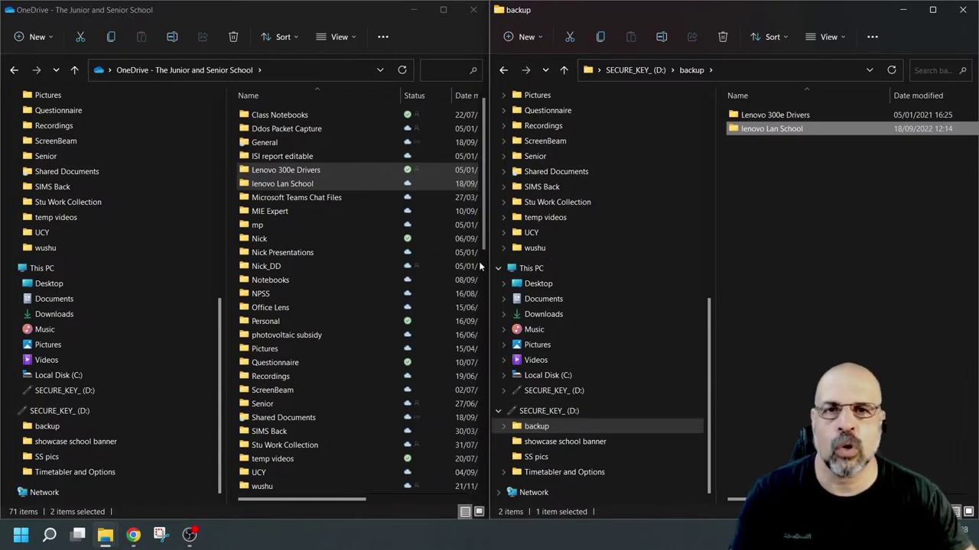
- Switch to OneDrive in the browser and select the lenovo Lan School folder in My files
click(413, 9)
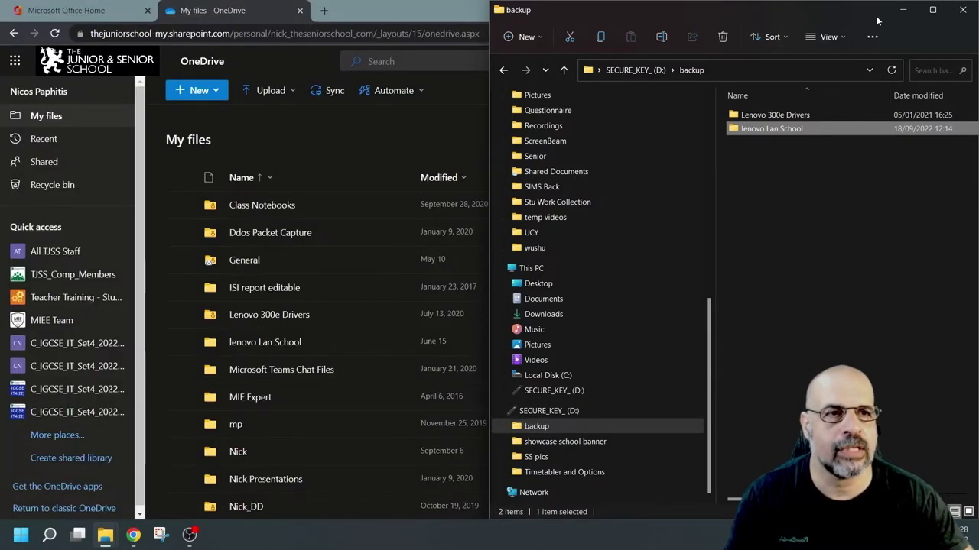
click(902, 10)
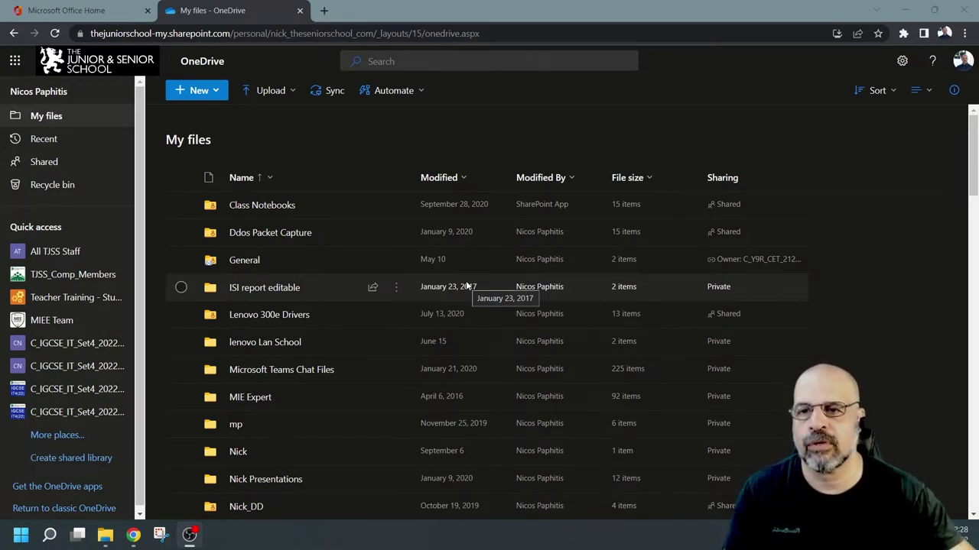
click(181, 342)
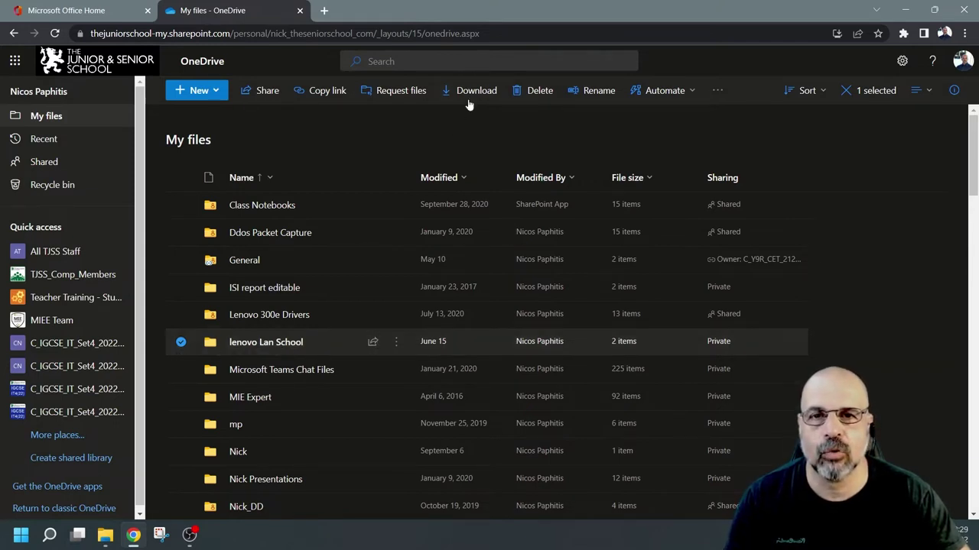
click(180, 314)
click(181, 287)
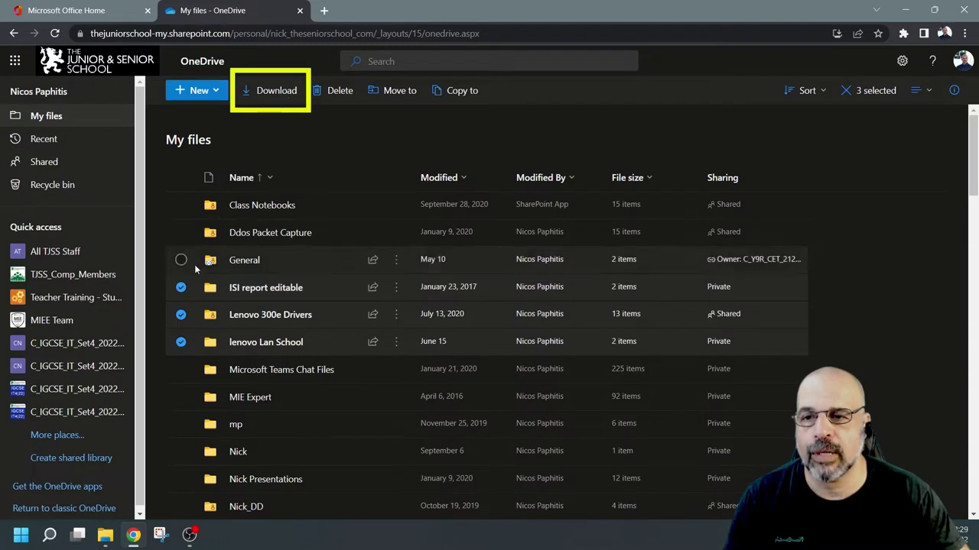
click(181, 287)
click(181, 314)
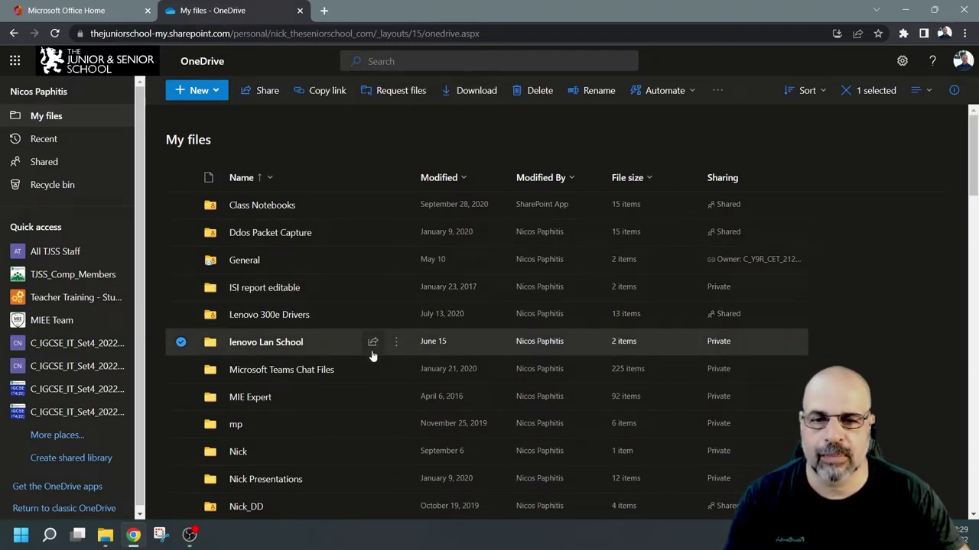
- Download the lenovo Lan School folder and show the downloaded zip file in its folder
click(394, 343)
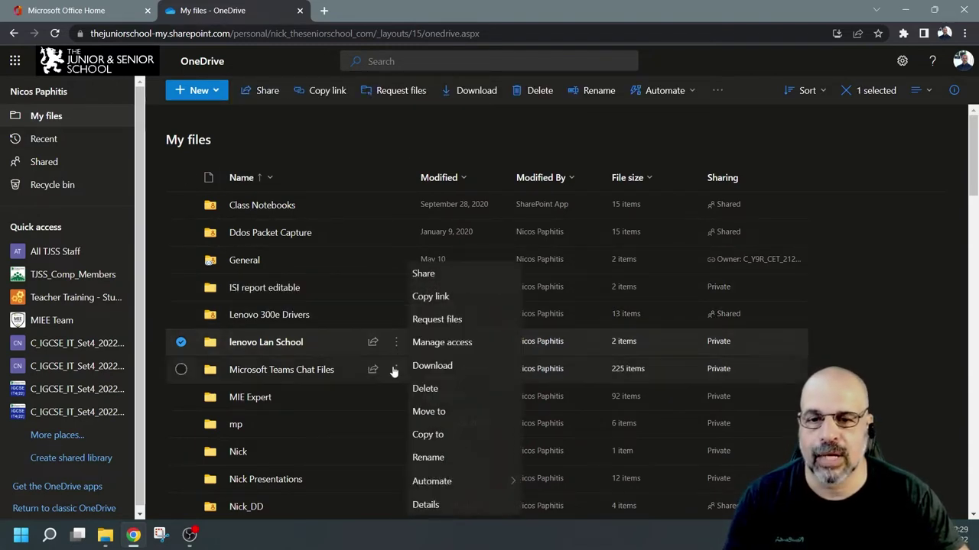
click(457, 367)
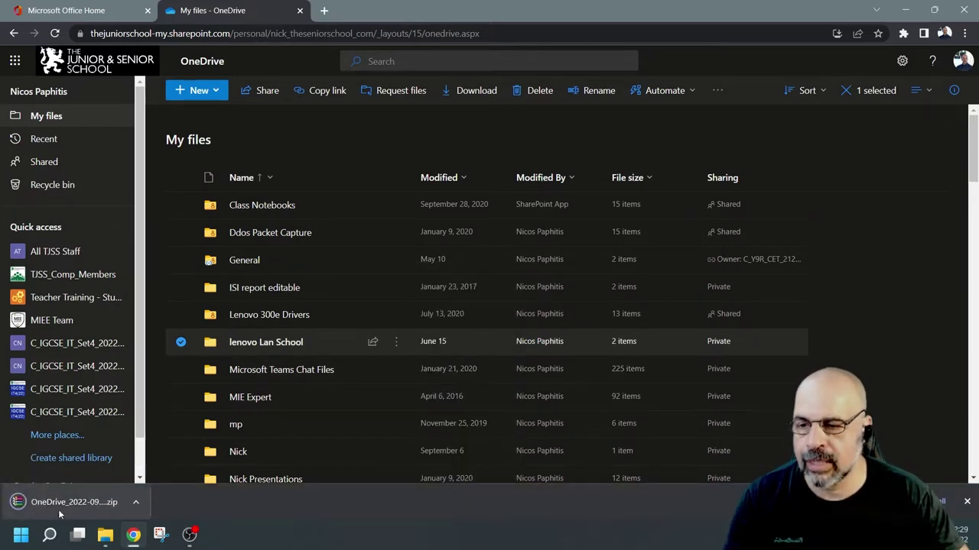
click(135, 504)
click(178, 454)
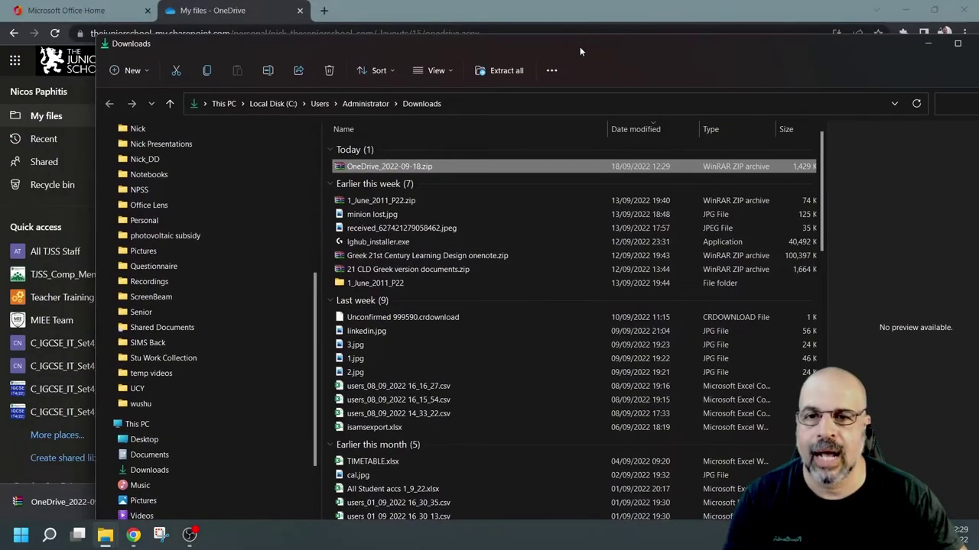
- Open OneDrive_2022-09-18.zip to check its contents and close the archive
double_click(387, 166)
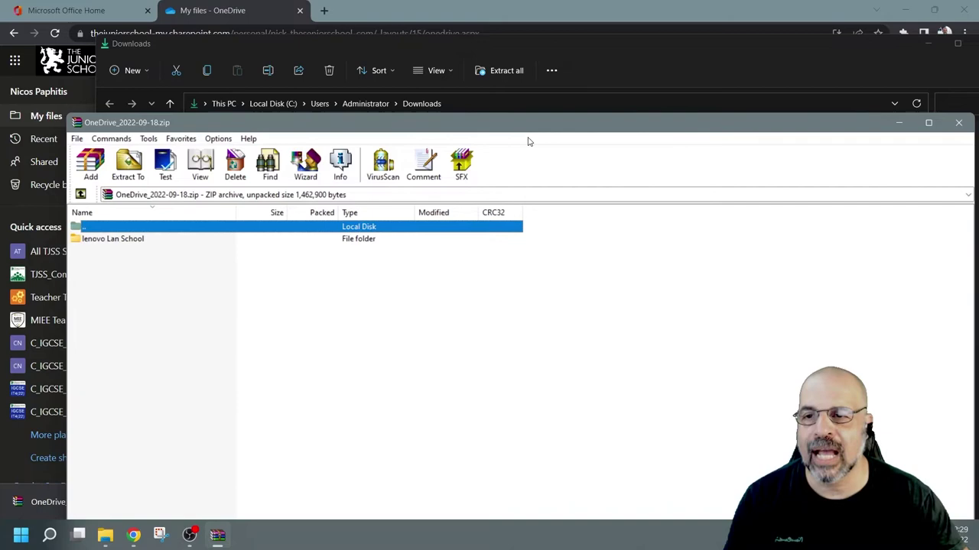
click(960, 124)
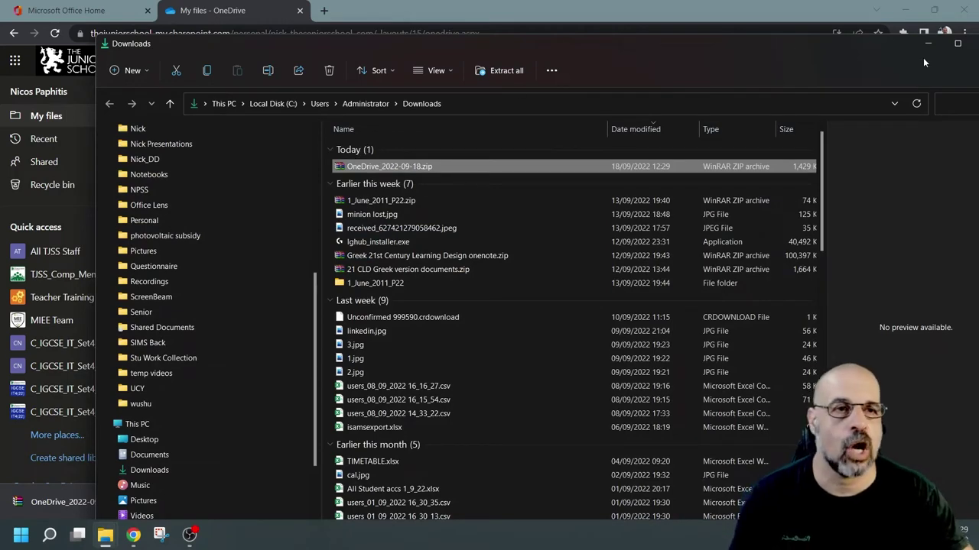
click(870, 85)
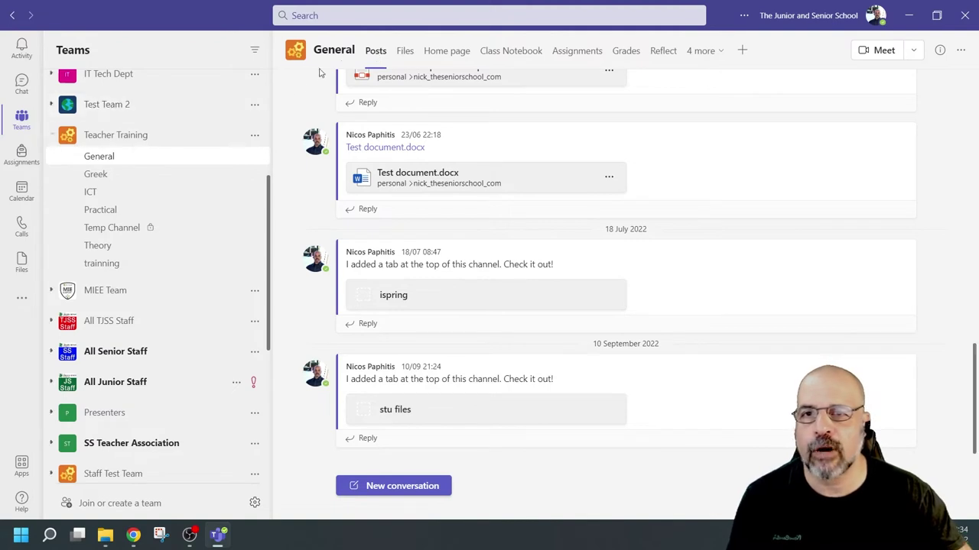
- In Teams, view the files of the Teacher Training team's General and ICT channels, ending on General's files
click(405, 53)
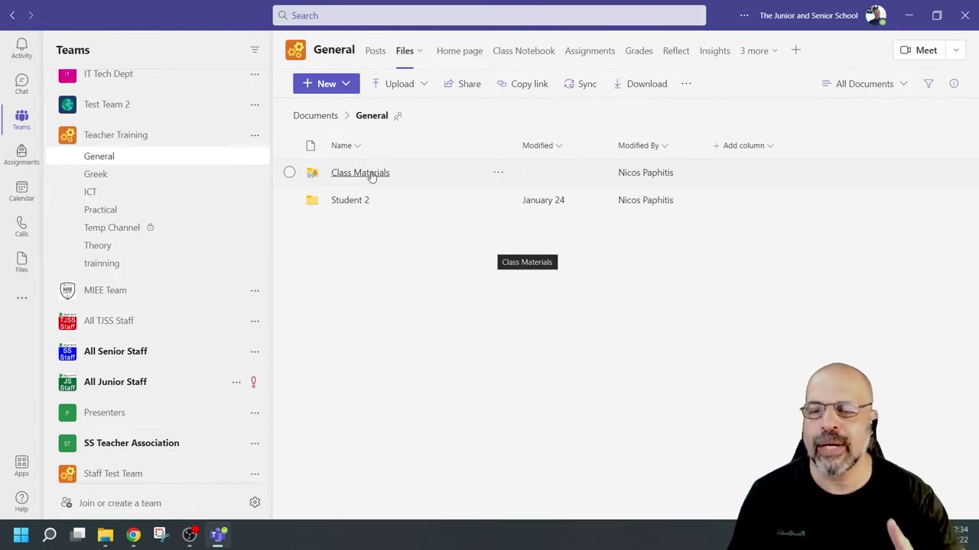
click(91, 192)
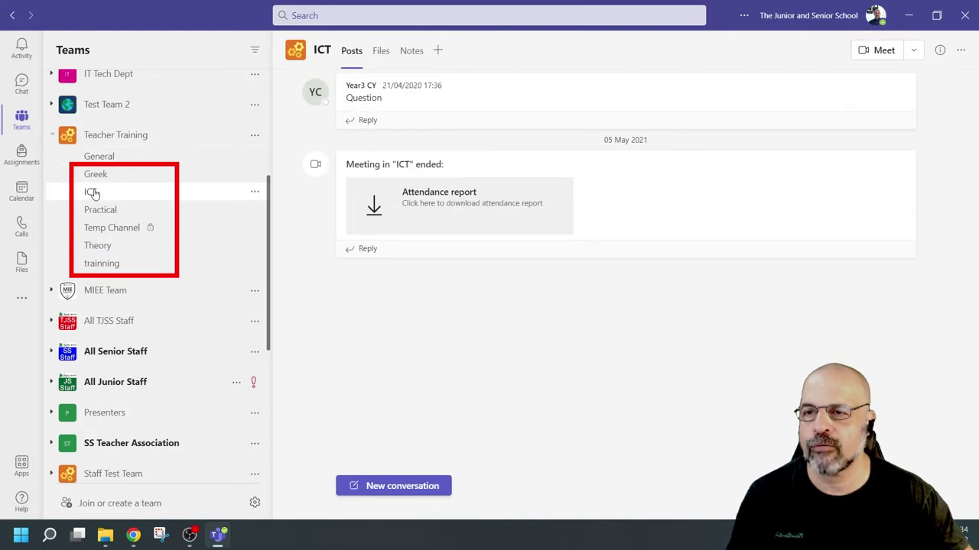
click(380, 51)
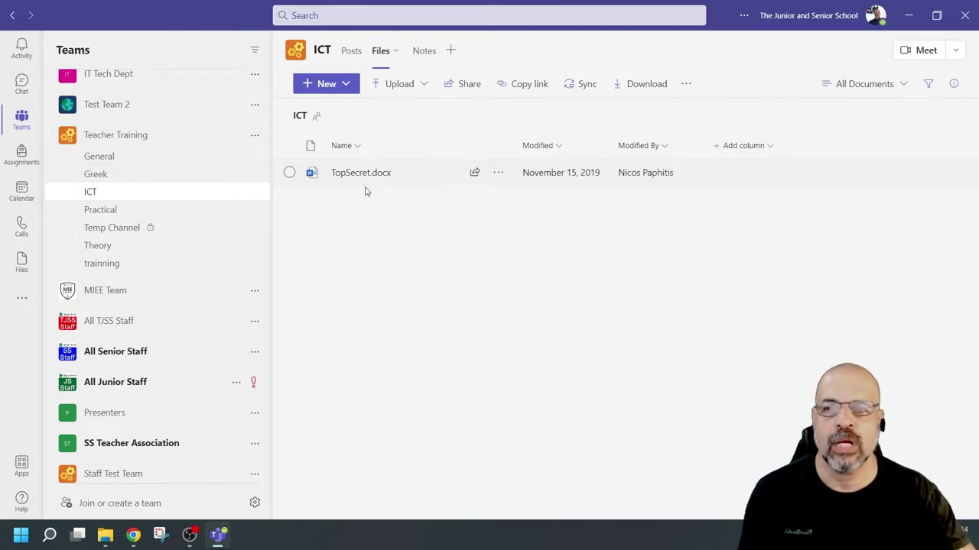
click(108, 158)
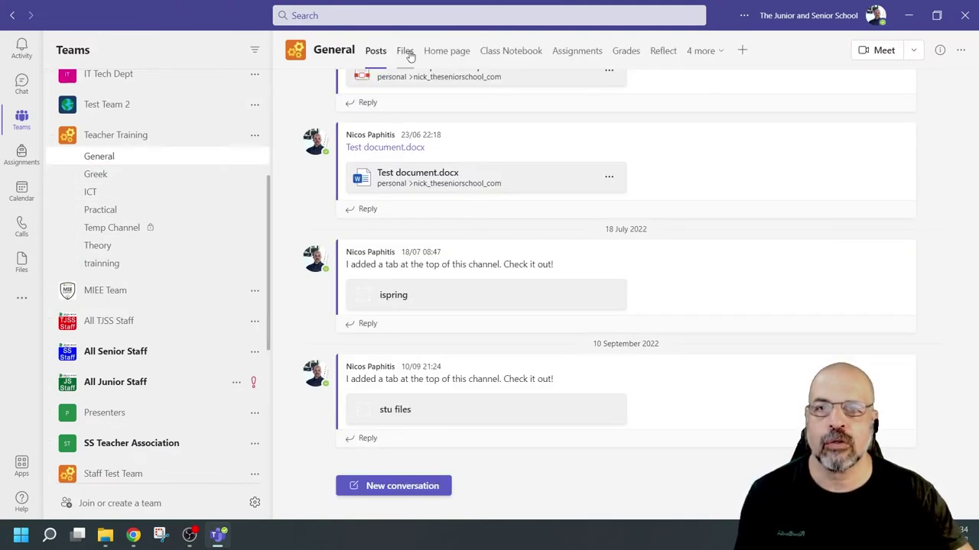
click(406, 51)
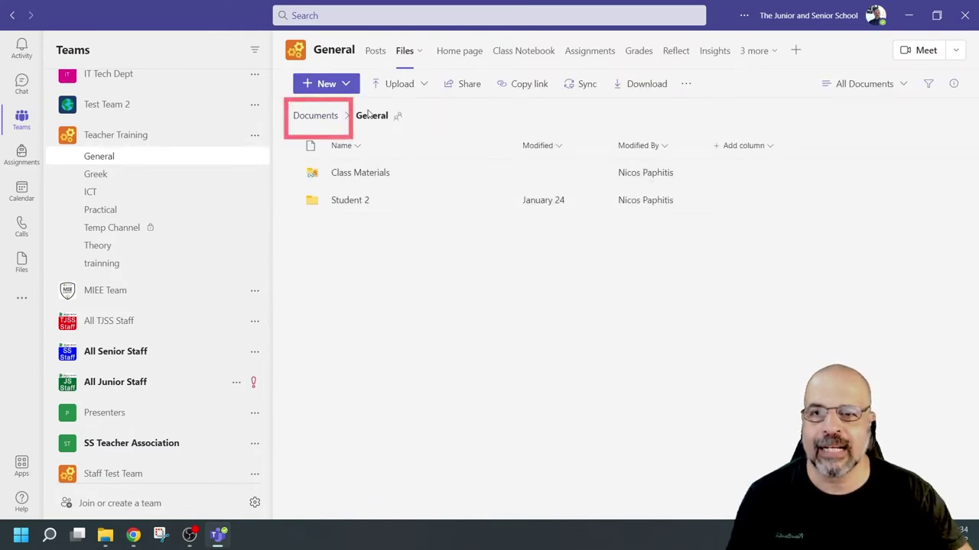
- Go up to the team's Documents library, check the ICT channel folder's contents and download that folder
click(315, 116)
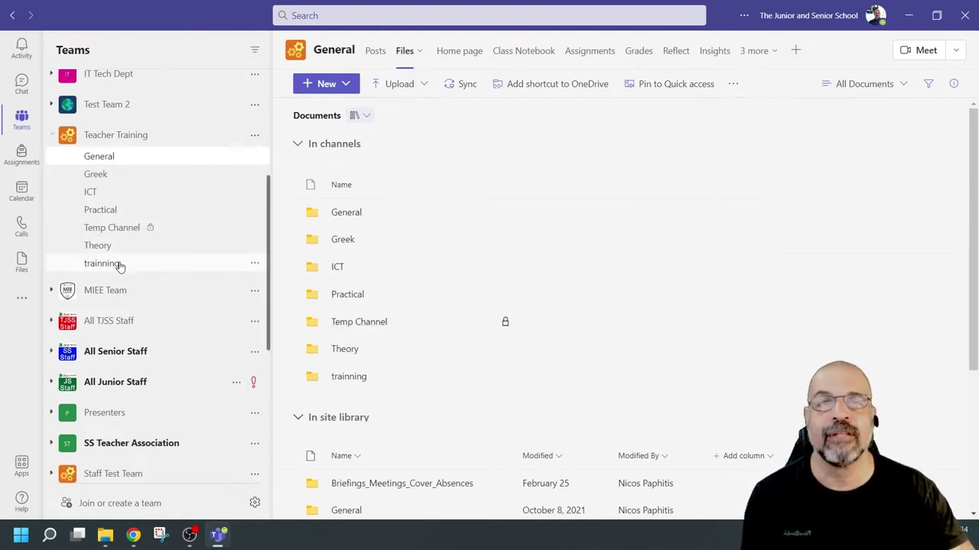
click(336, 267)
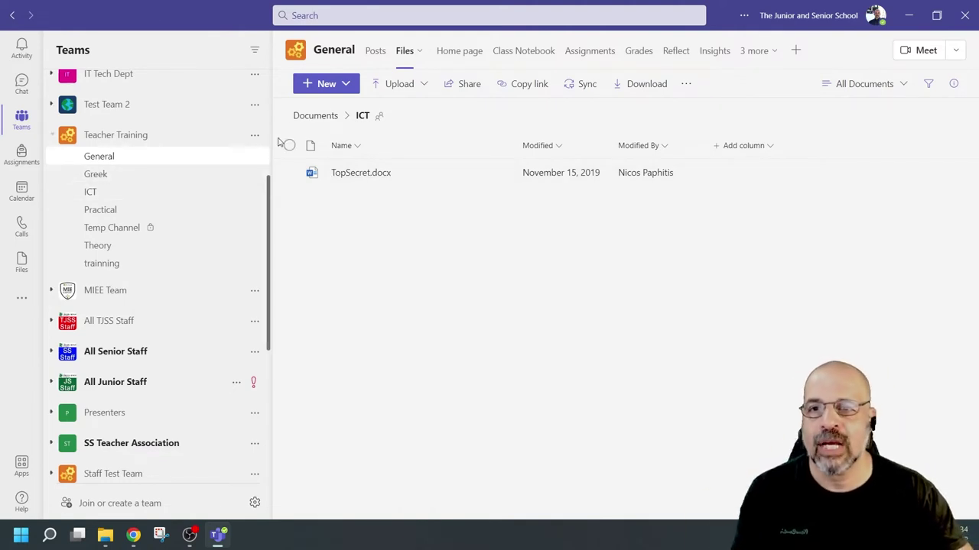
click(310, 116)
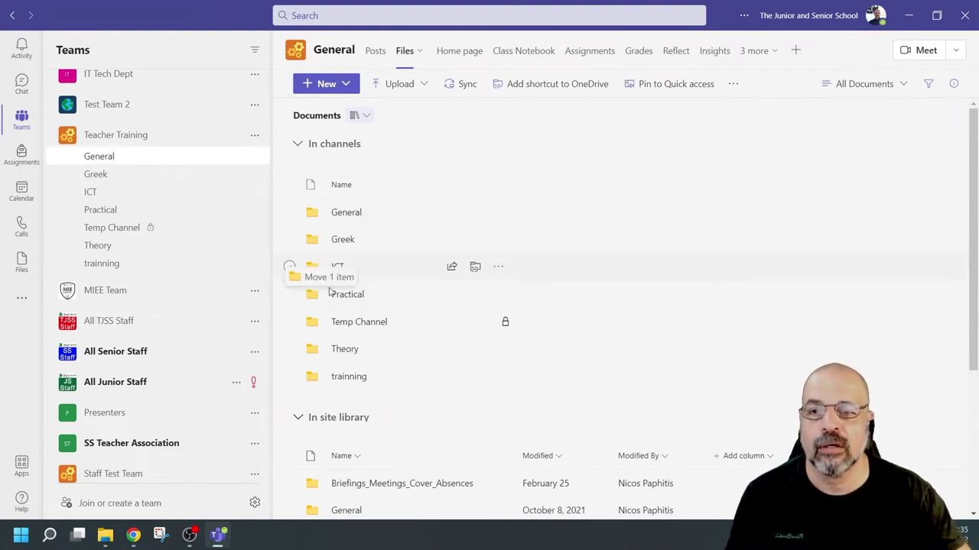
click(311, 279)
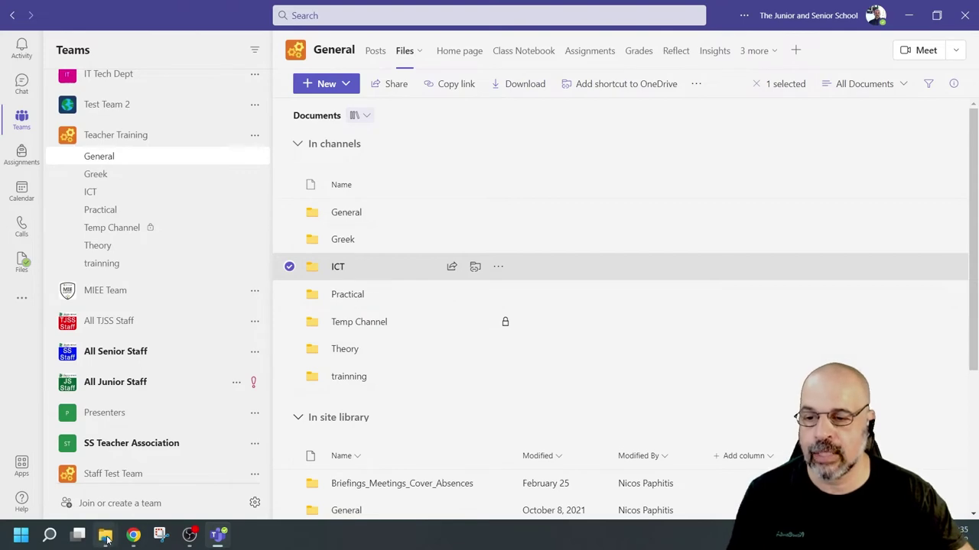
- Switch to the File Explorer window showing OneDrive and go to the Downloads folder
mouse_move(107, 538)
click(31, 474)
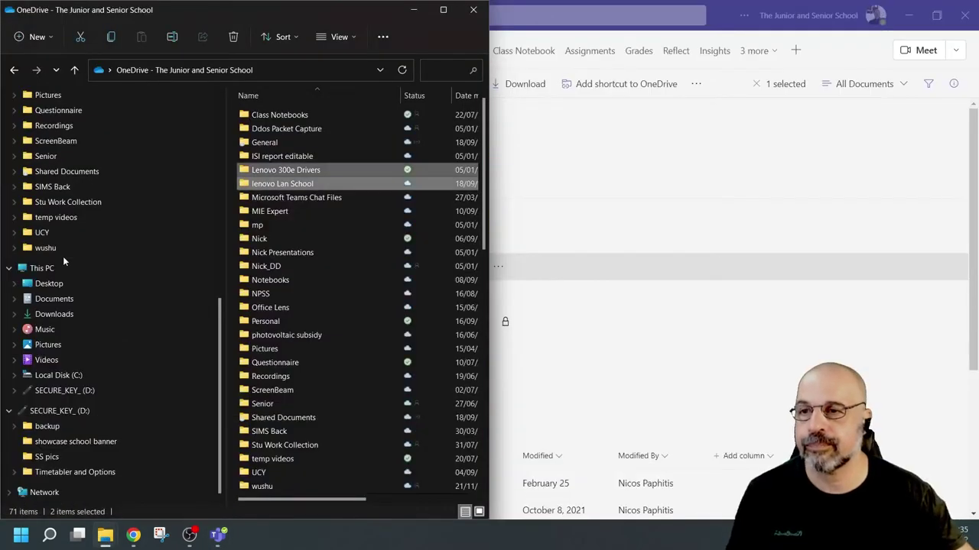
scroll(62, 262, up, 10)
click(67, 130)
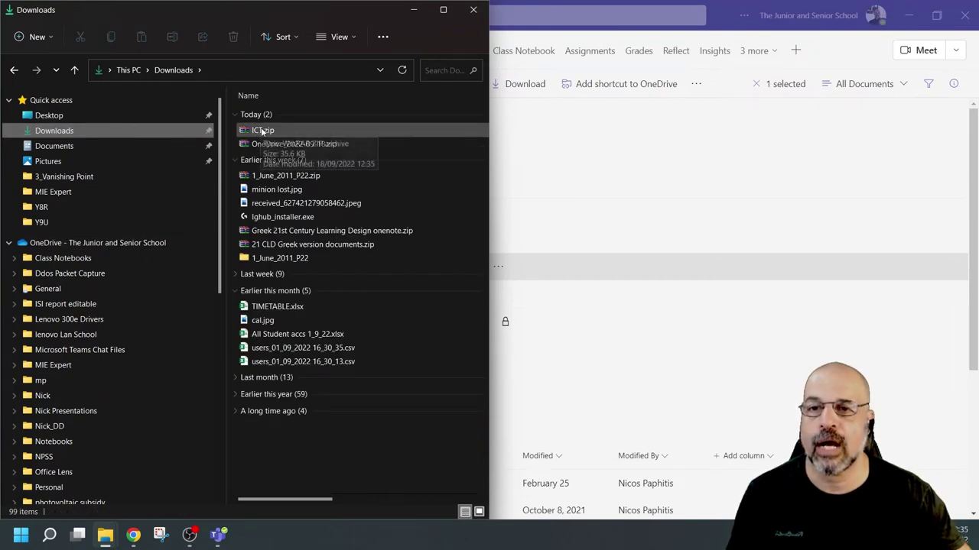
- Inspect the ICT folder inside ICT.zip, close the archive and return to Teams
double_click(253, 132)
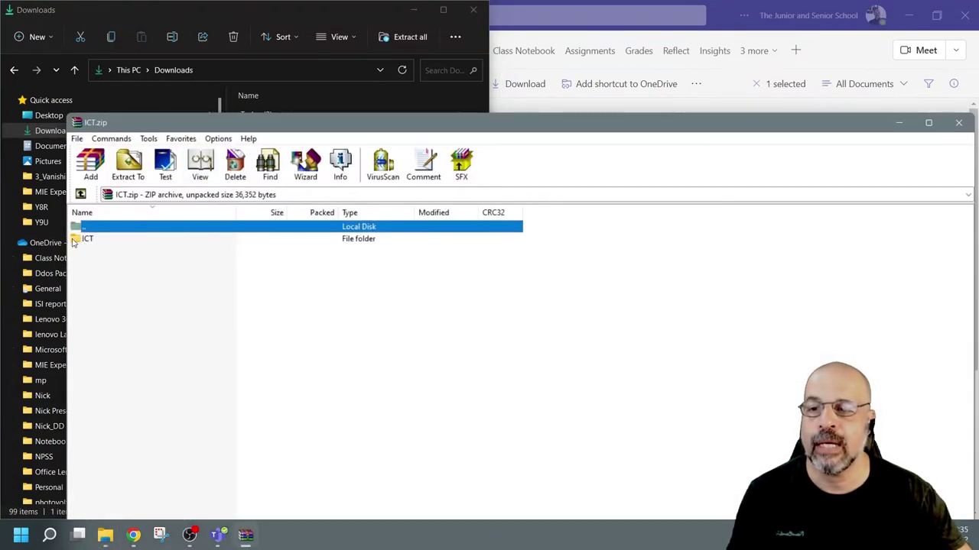
double_click(83, 239)
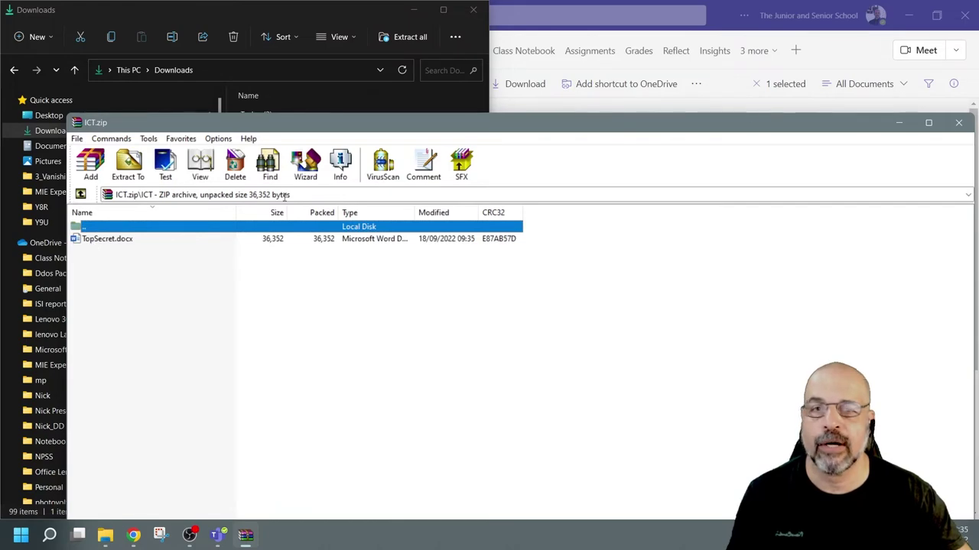
click(958, 122)
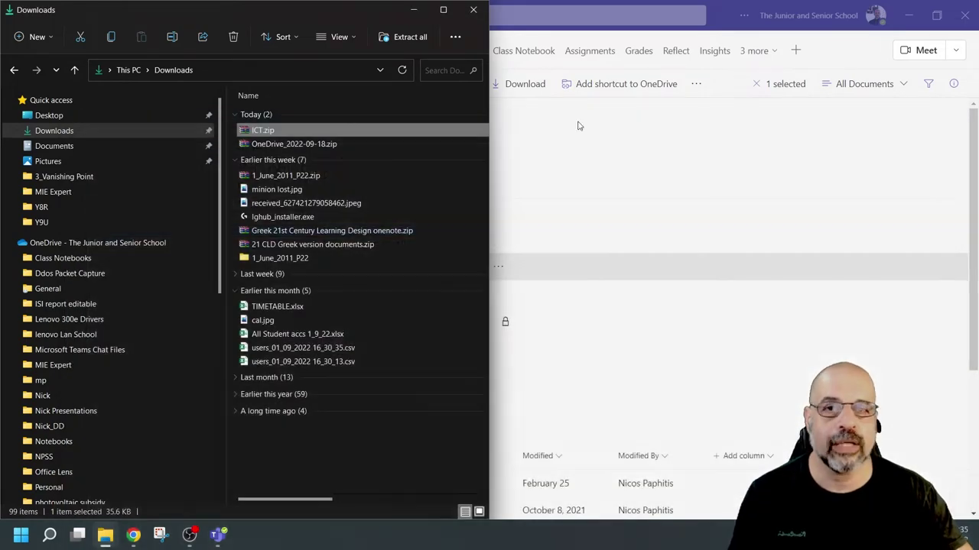
click(415, 9)
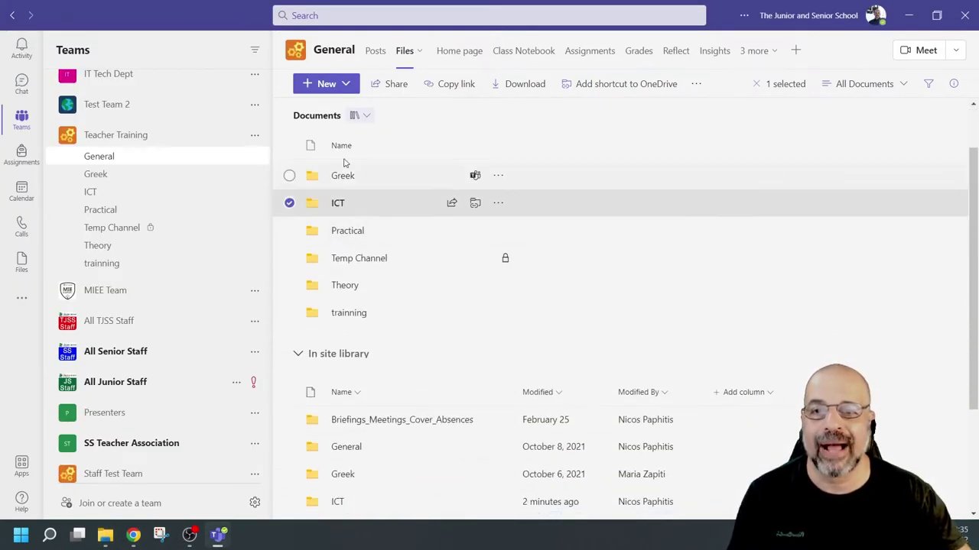
- Look through the folders in the Documents library and switch to the Class Files library
scroll(357, 278, up, 1)
scroll(359, 277, down, 3)
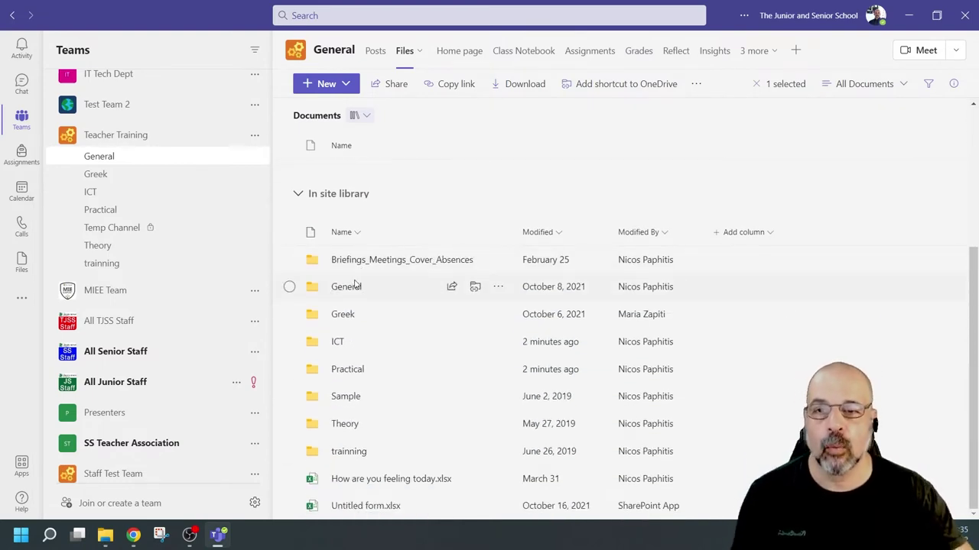
scroll(393, 168, up, 3)
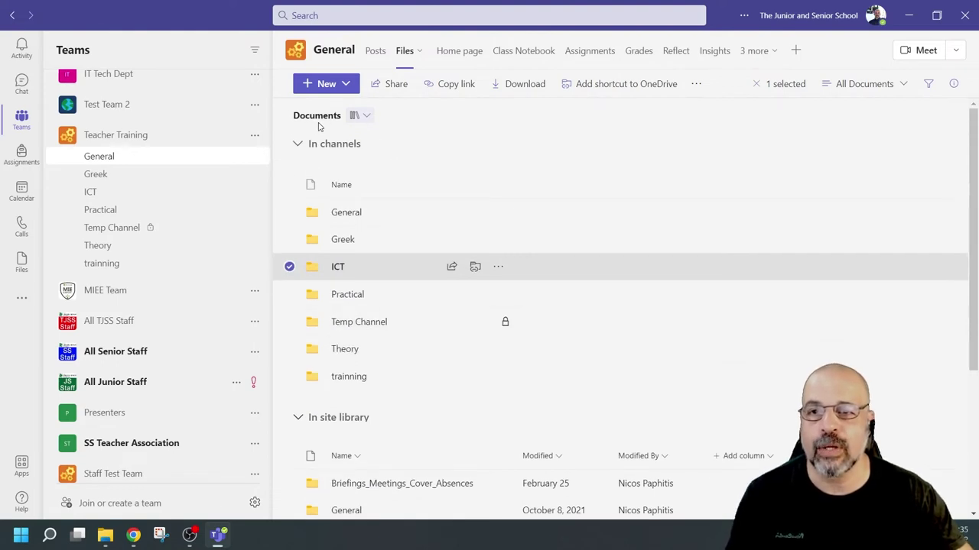
click(368, 116)
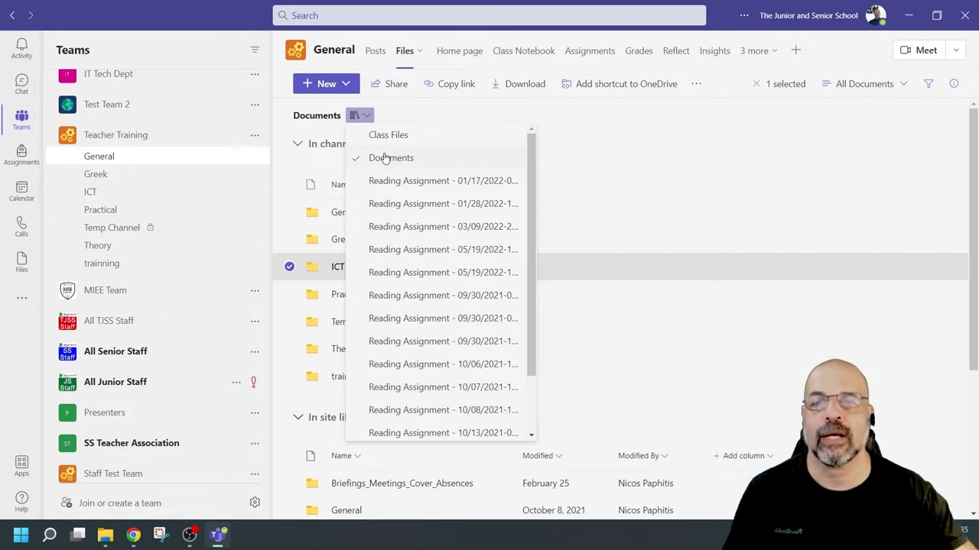
click(402, 138)
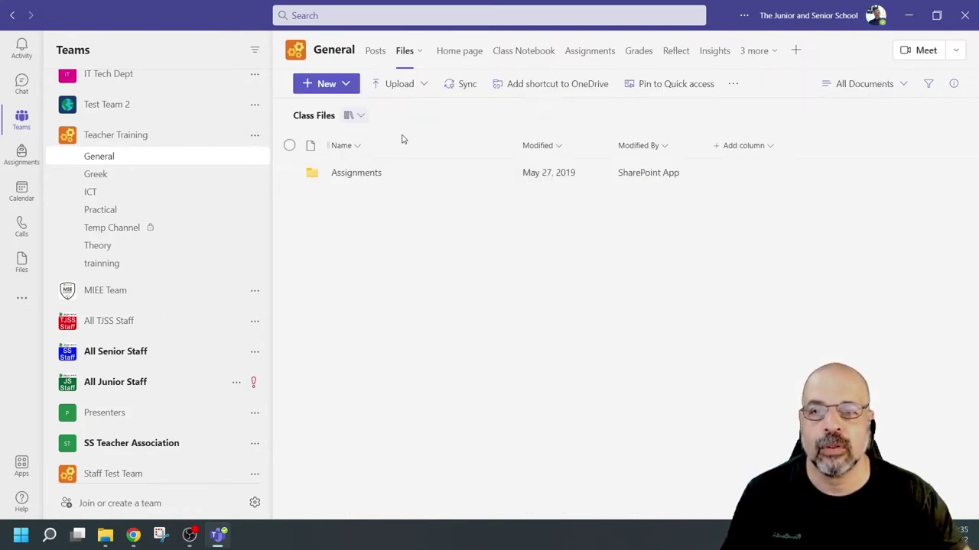
- Open the Assignments folder in Class Files and check the contents of the Minecraft Code agent and Backing Storage folders
click(355, 177)
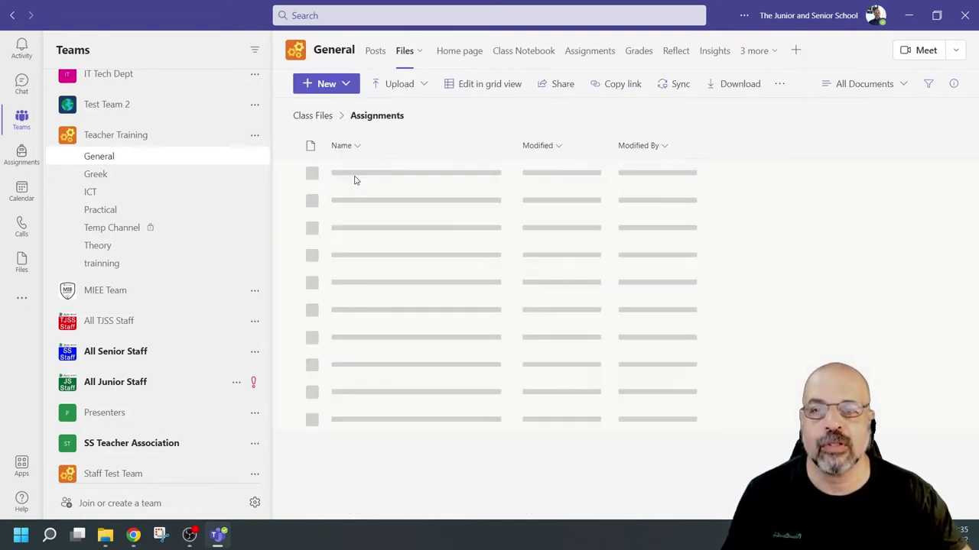
scroll(388, 238, down, 5)
scroll(388, 238, down, 8)
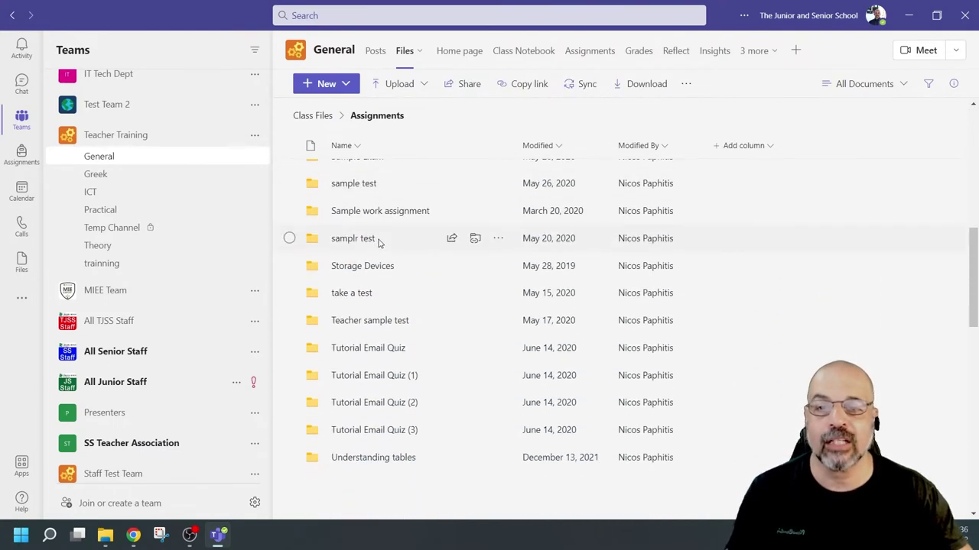
scroll(377, 242, up, 5)
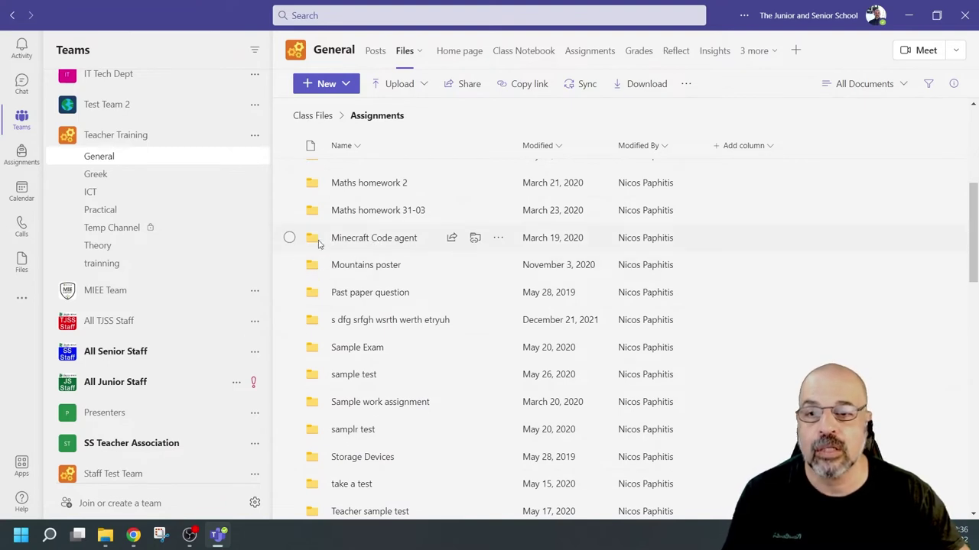
click(376, 238)
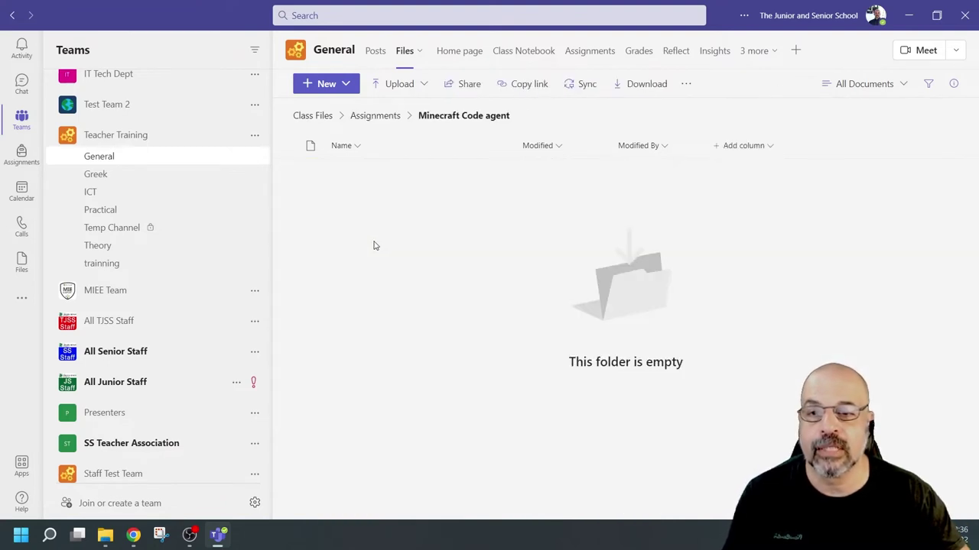
click(378, 115)
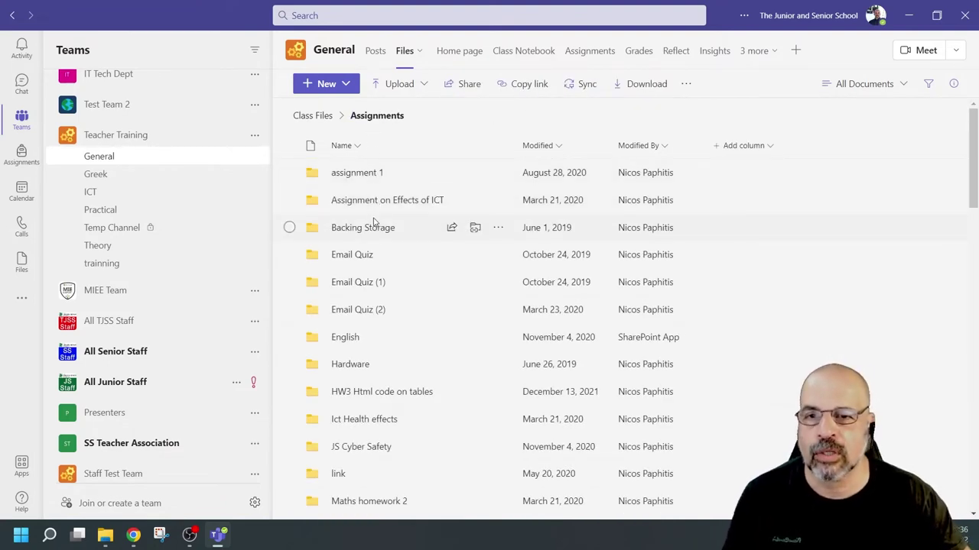
click(357, 231)
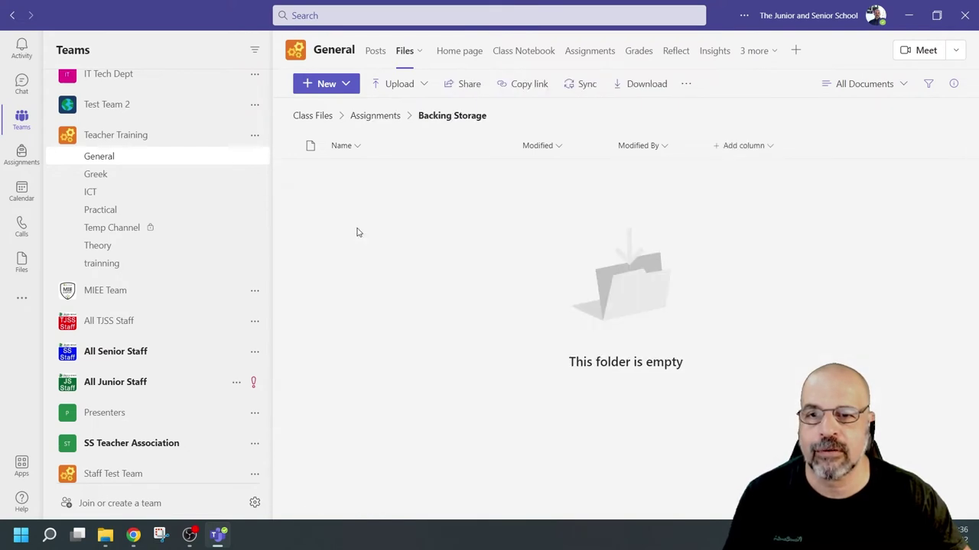
click(380, 117)
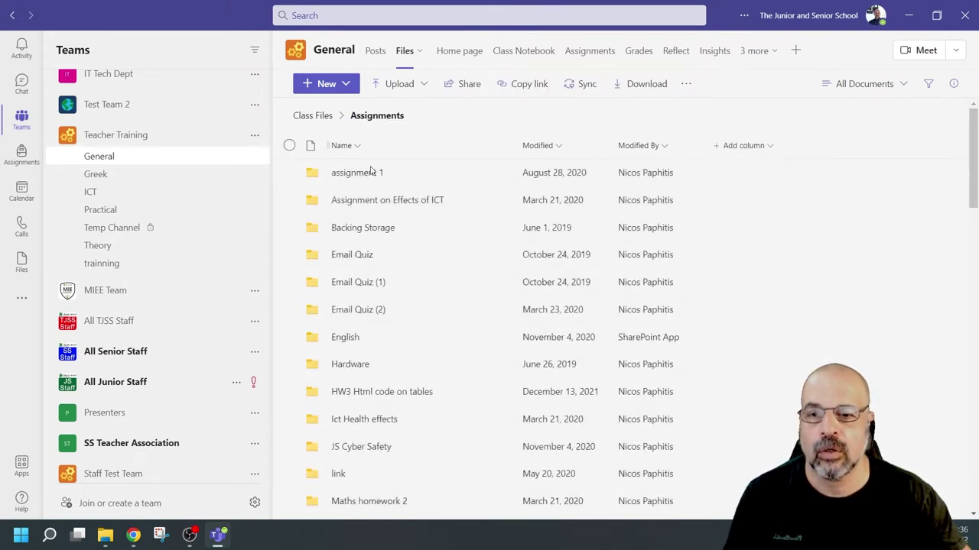
- Check the contents of the JS Cyber Safety, Email Quiz (1) and Understanding tables assignment folders
click(350, 446)
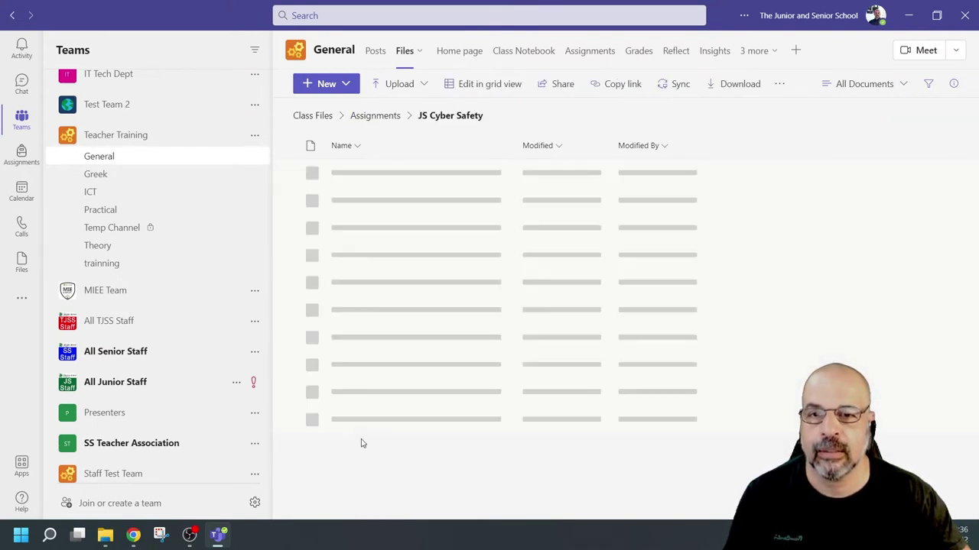
click(378, 115)
click(364, 282)
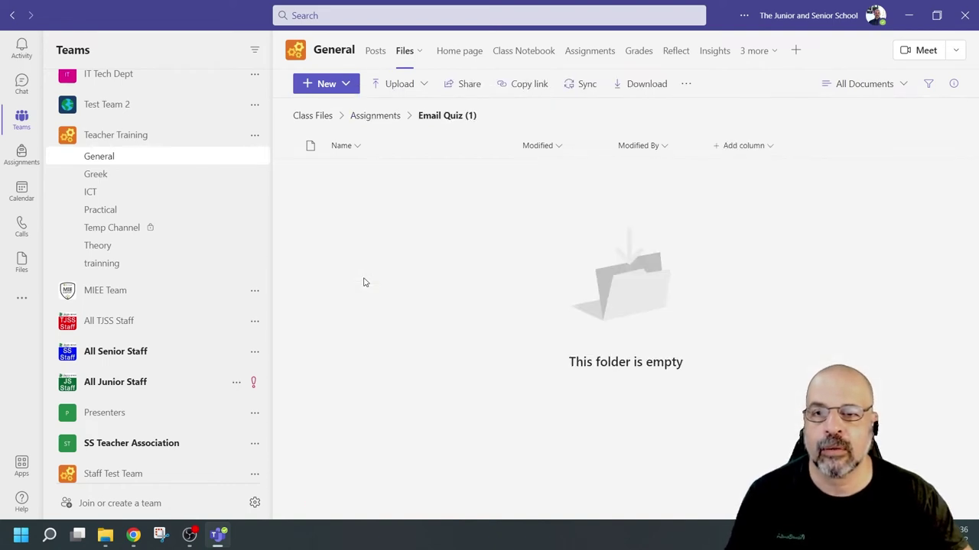
click(377, 116)
scroll(367, 318, down, 5)
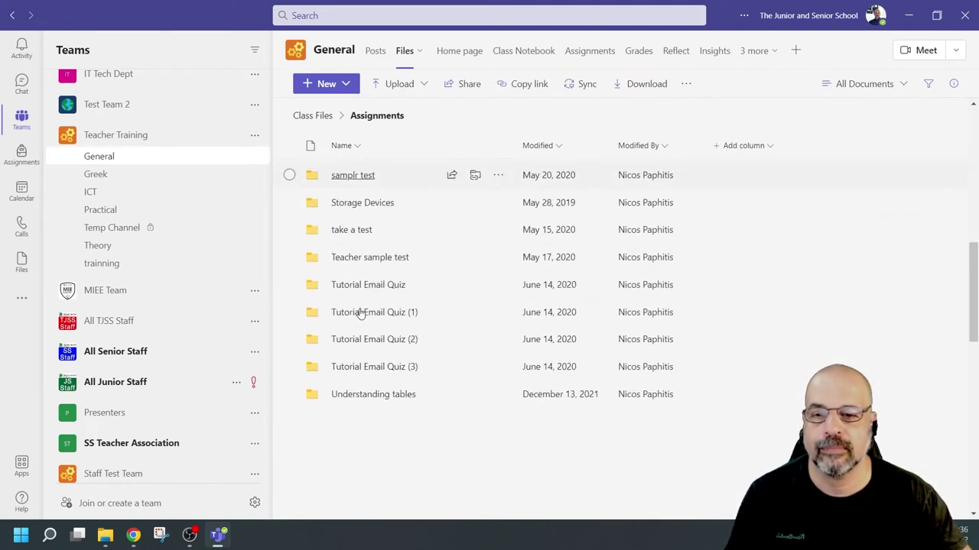
click(361, 460)
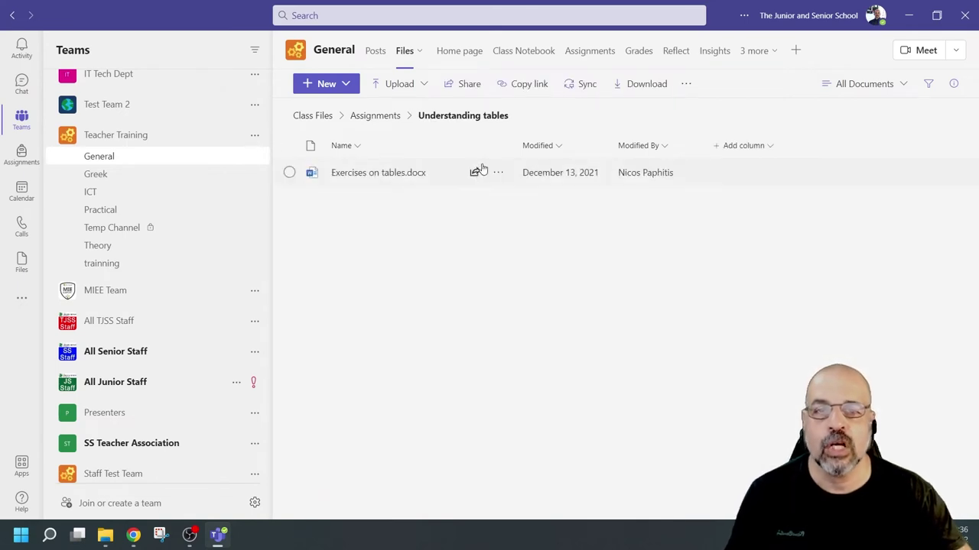
- Go back up to the Class Files library and select the whole Assignments folder
click(386, 119)
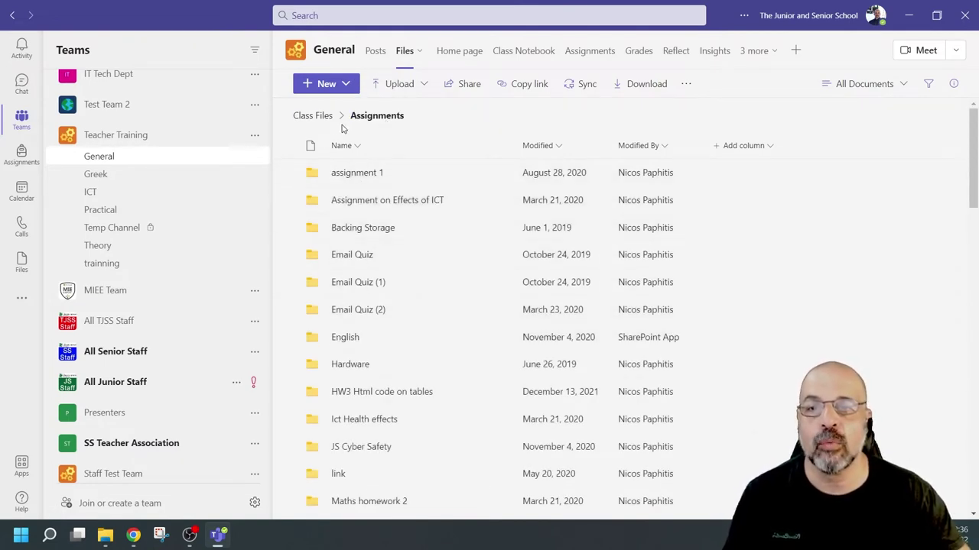
click(318, 119)
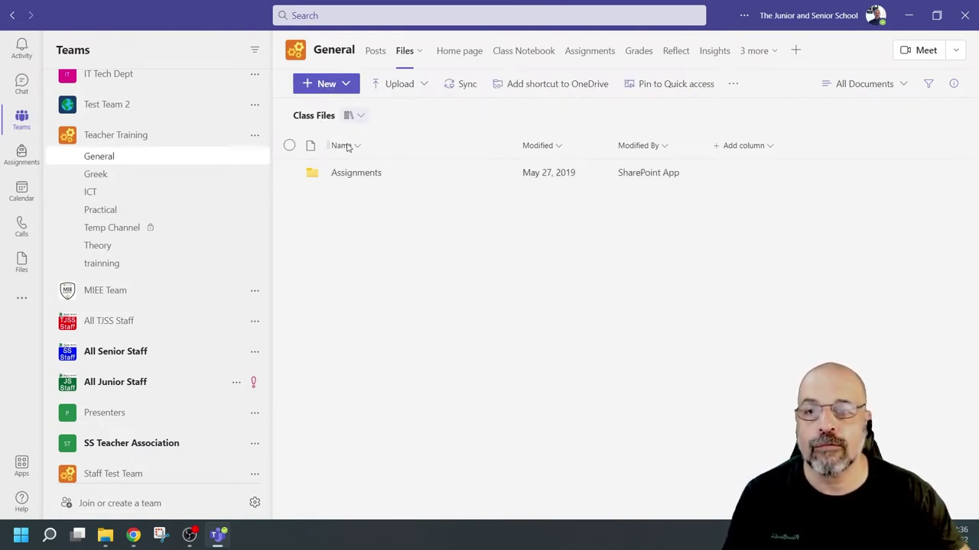
click(289, 173)
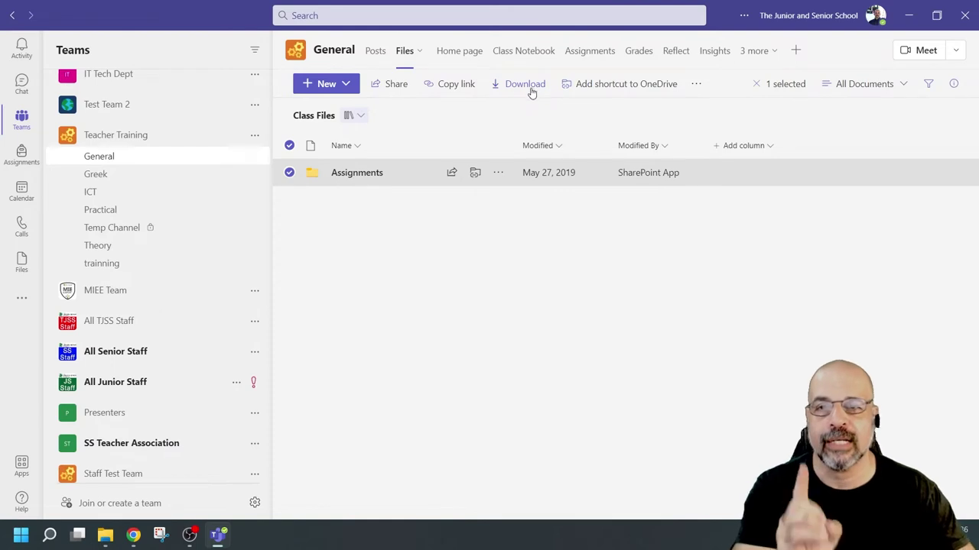
- Switch to the 01/17/2022 Harry Potter passage reading assignment library and look inside both student folders
click(362, 116)
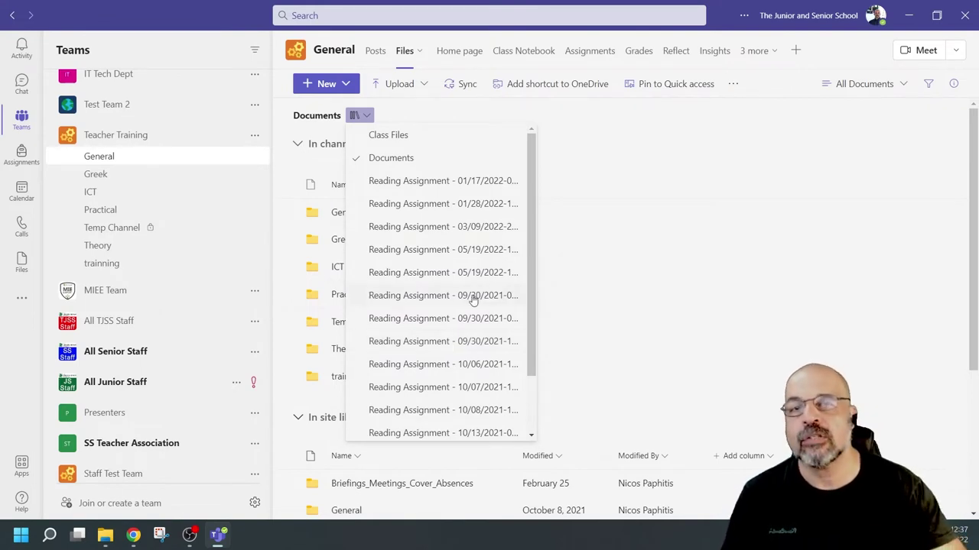
click(448, 185)
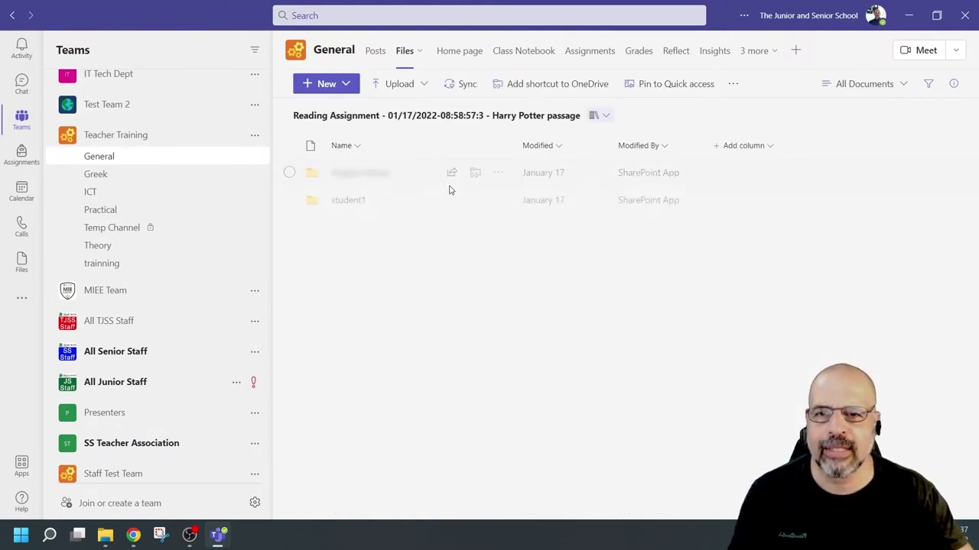
click(344, 205)
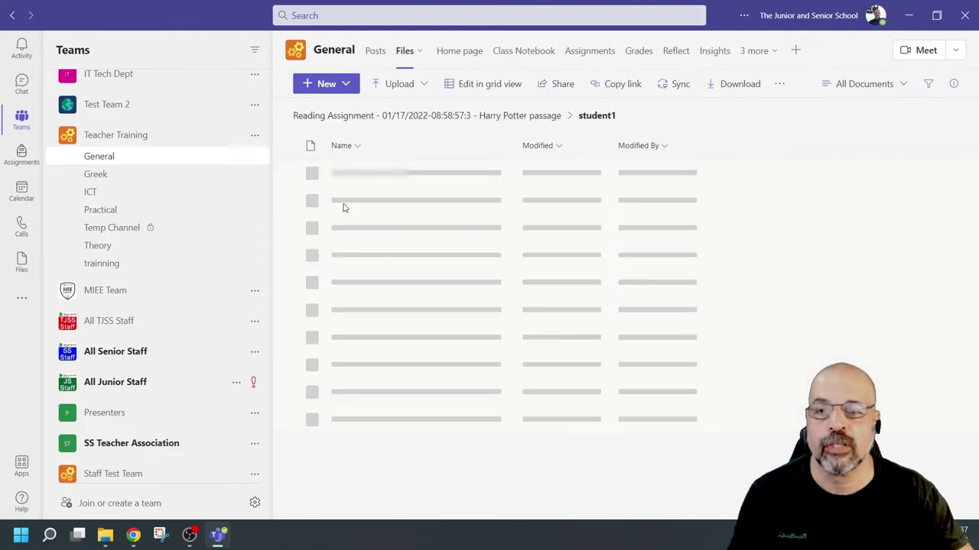
click(504, 117)
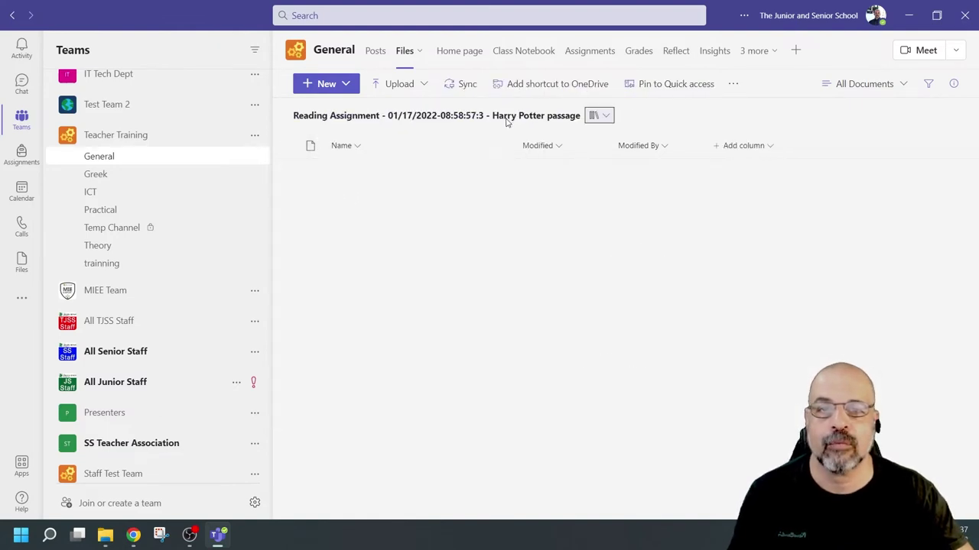
click(363, 174)
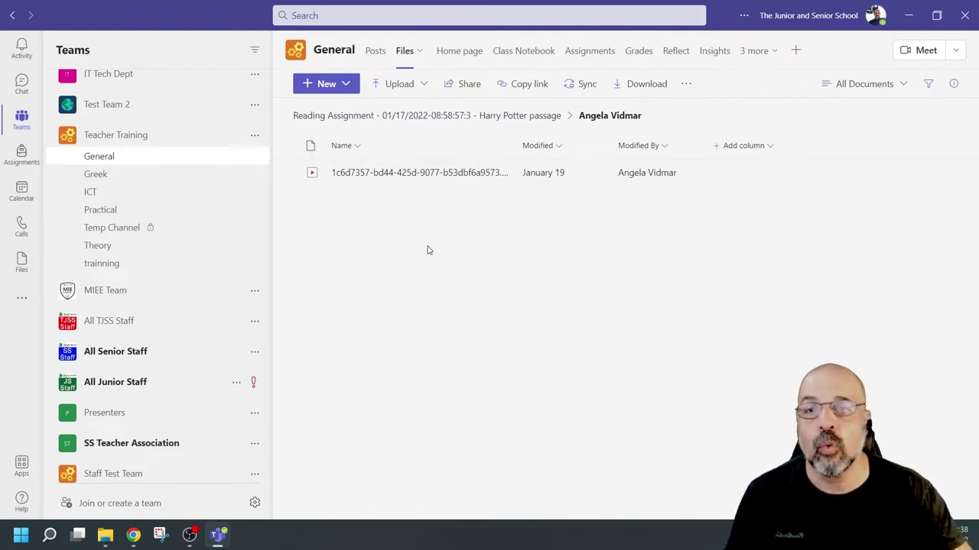
- Return to the team's Documents library, review the list of other libraries and switch to Staff Materials
click(405, 52)
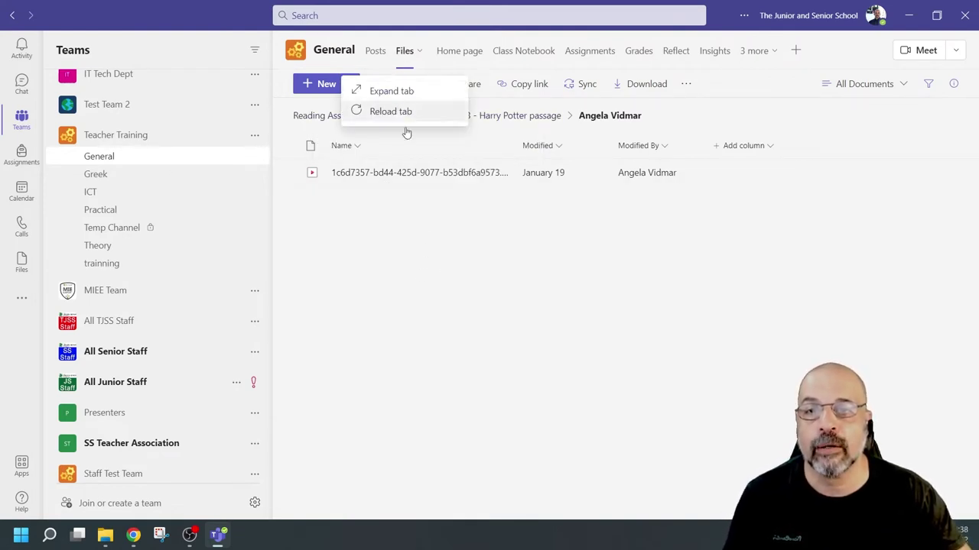
click(375, 50)
click(404, 51)
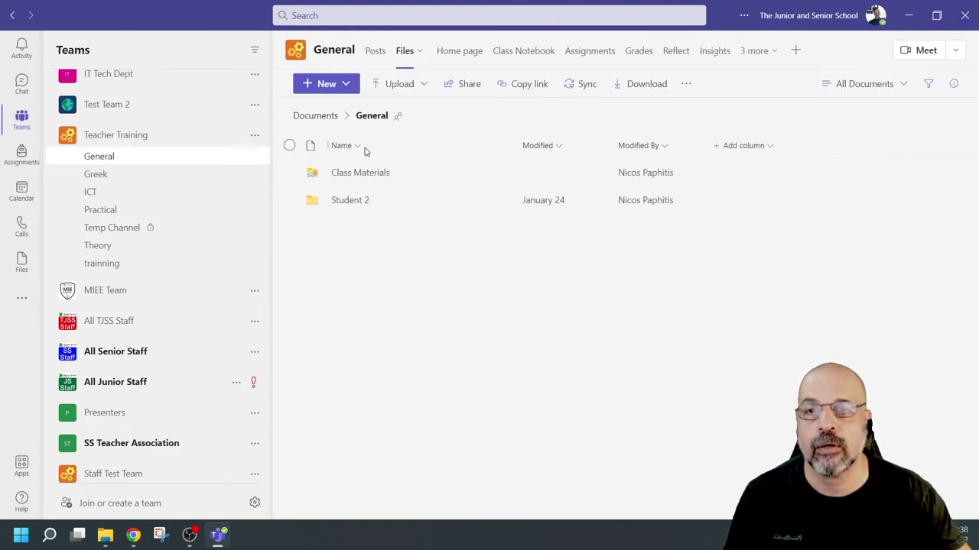
click(314, 116)
click(363, 117)
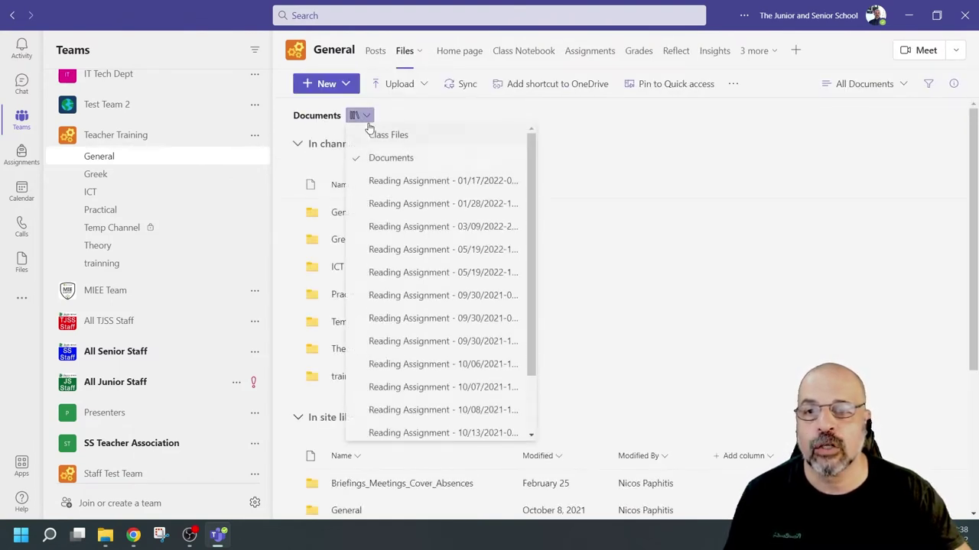
scroll(433, 368, down, 2)
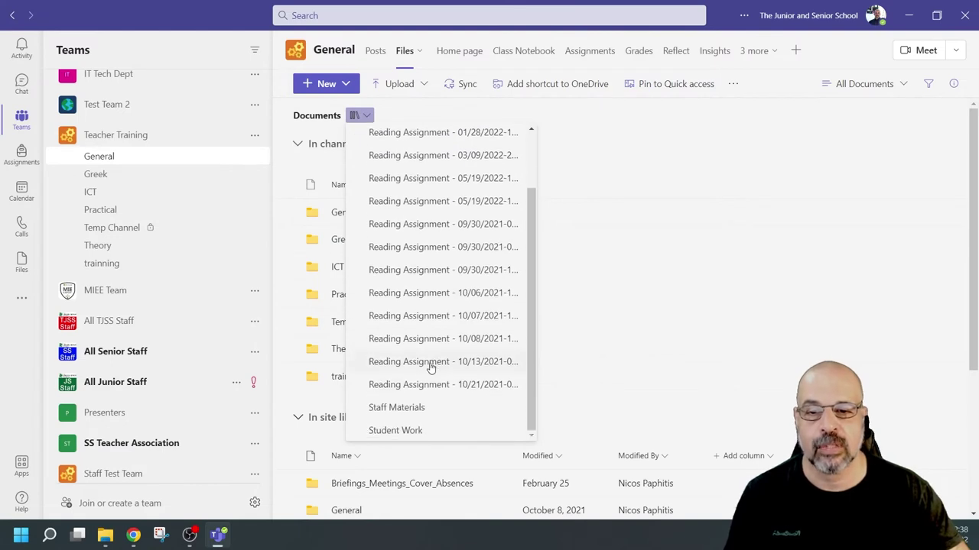
click(421, 409)
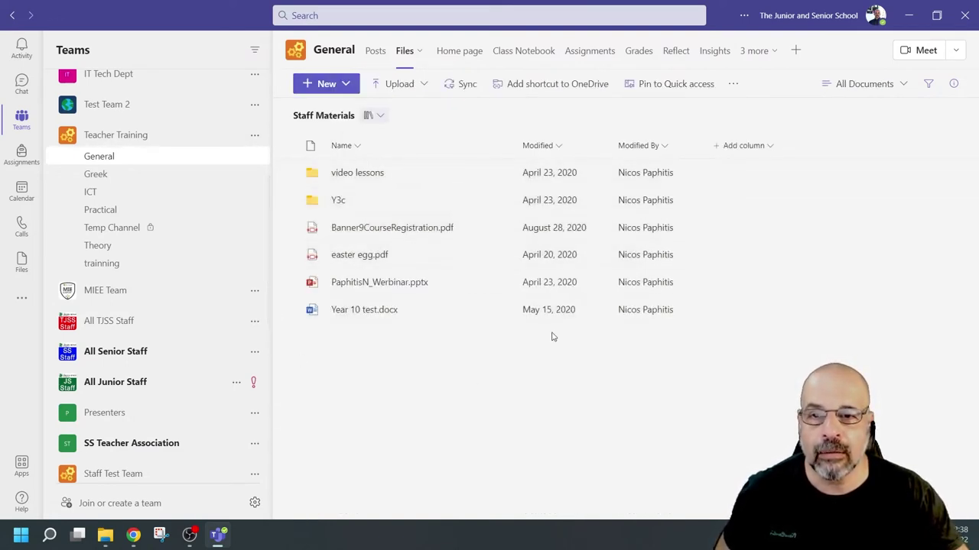
- Switch to the Student Work library and examine the individual student folders inside Working files
click(375, 116)
scroll(438, 344, down, 3)
scroll(437, 344, down, 1)
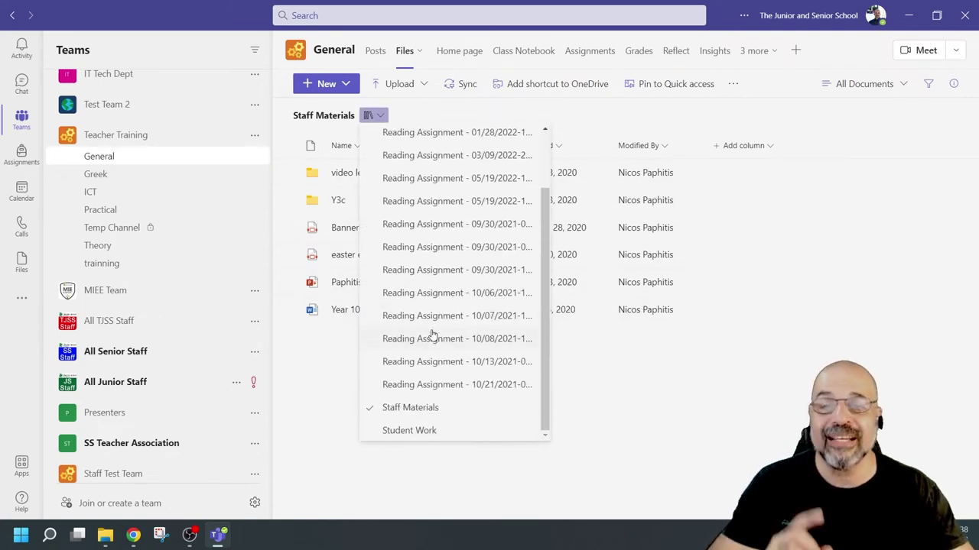
click(428, 432)
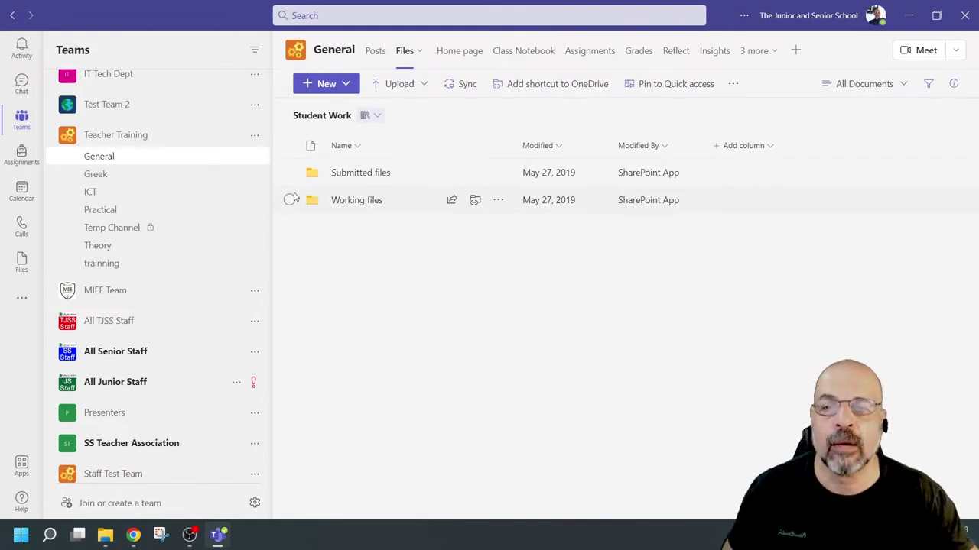
click(289, 199)
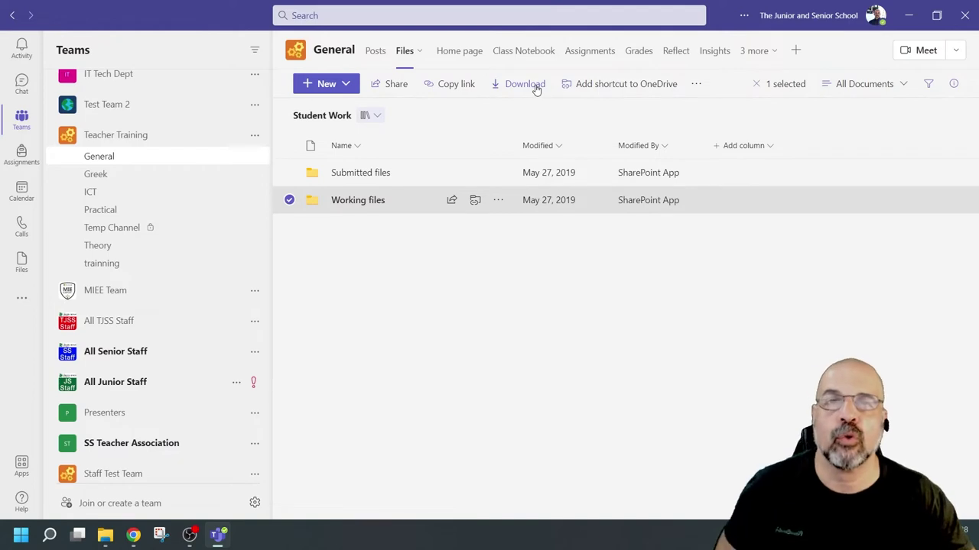
click(376, 202)
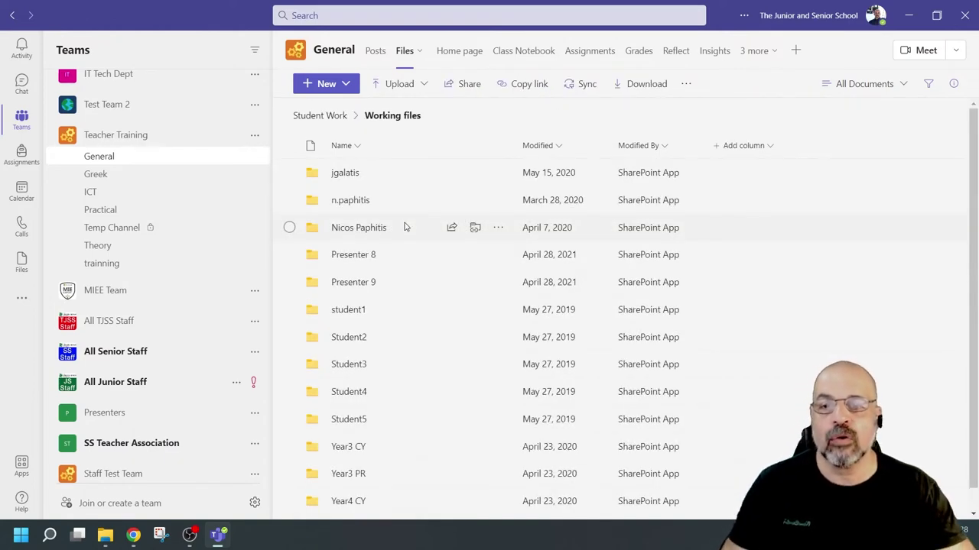
scroll(405, 227, down, 1)
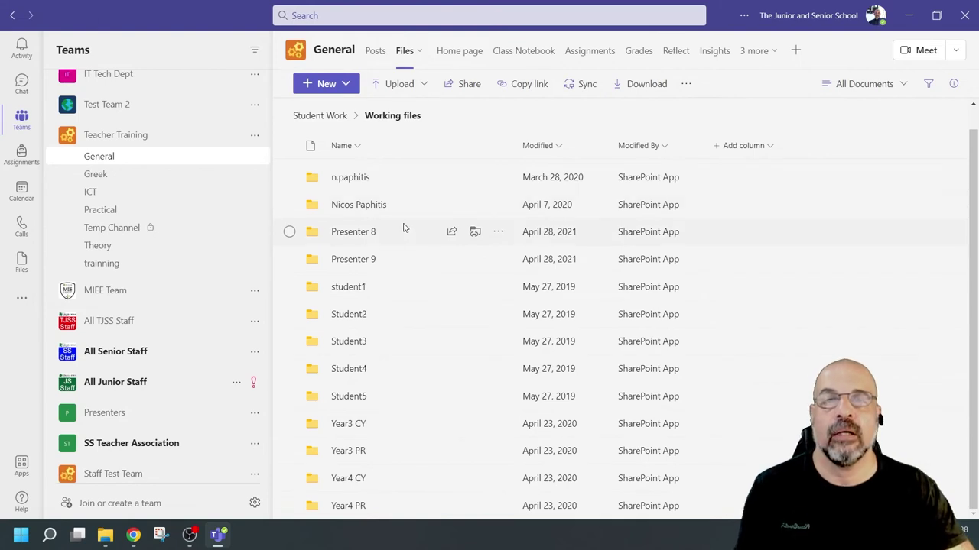
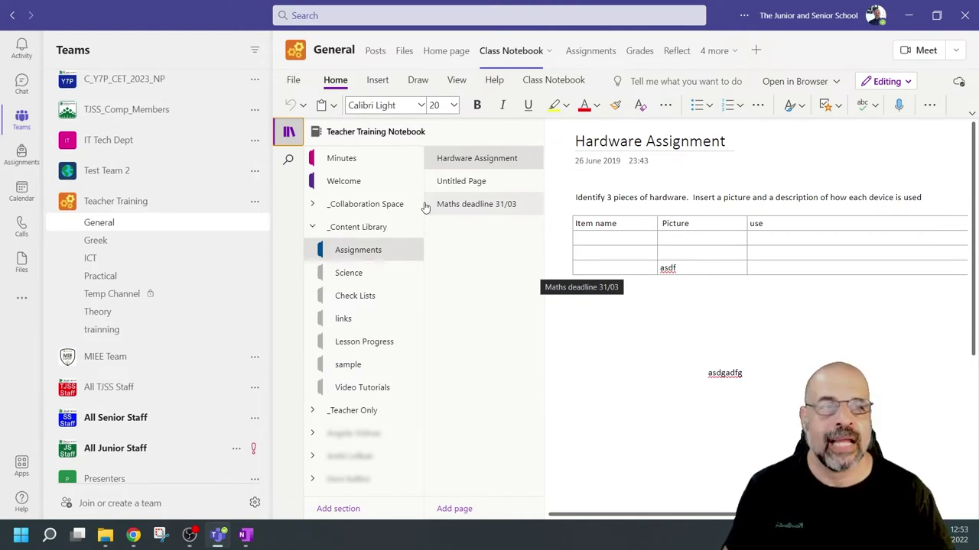
- Check the class notebook's options for opening outside Teams, switch to desktop OneNote and review the Teacher Training Notebook's sections
click(837, 82)
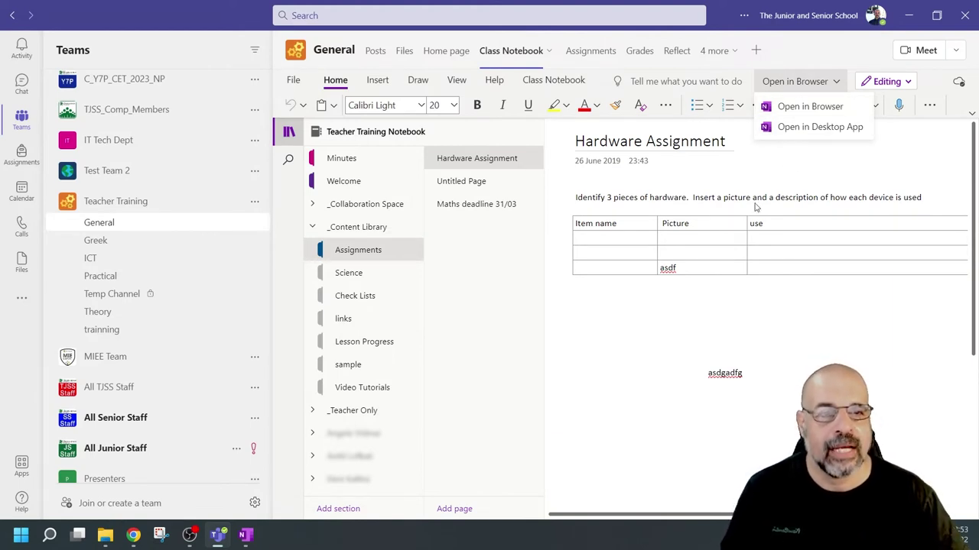
click(756, 172)
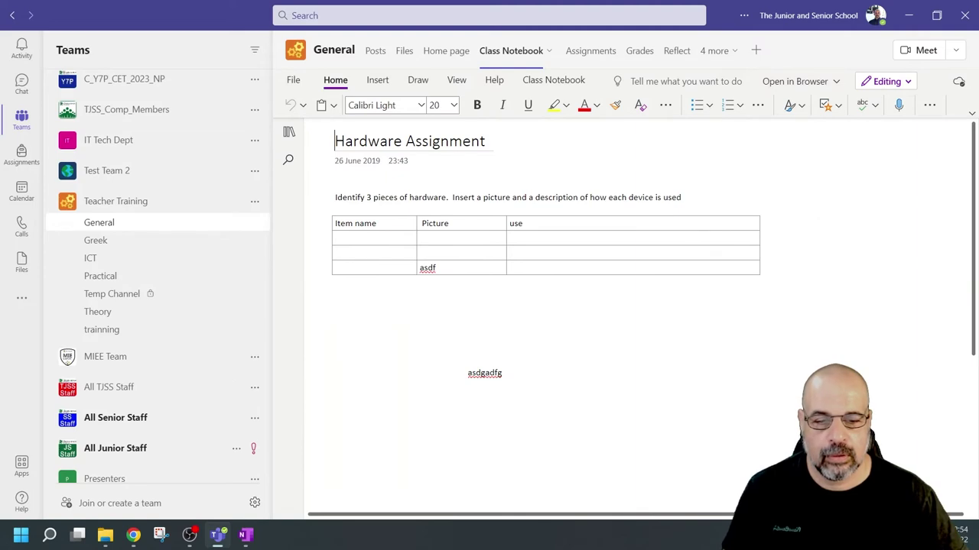
drag(640, 273, 639, 5)
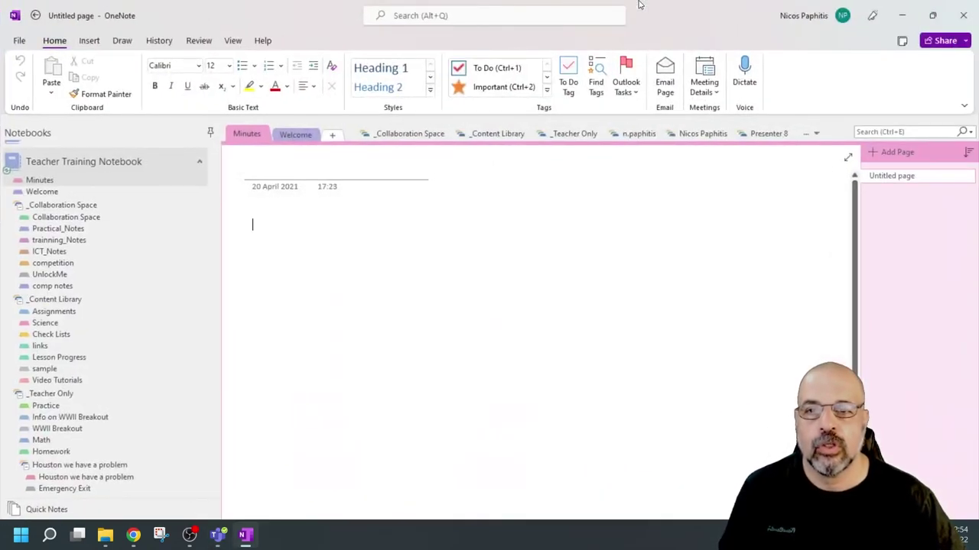
scroll(120, 314, up, 1)
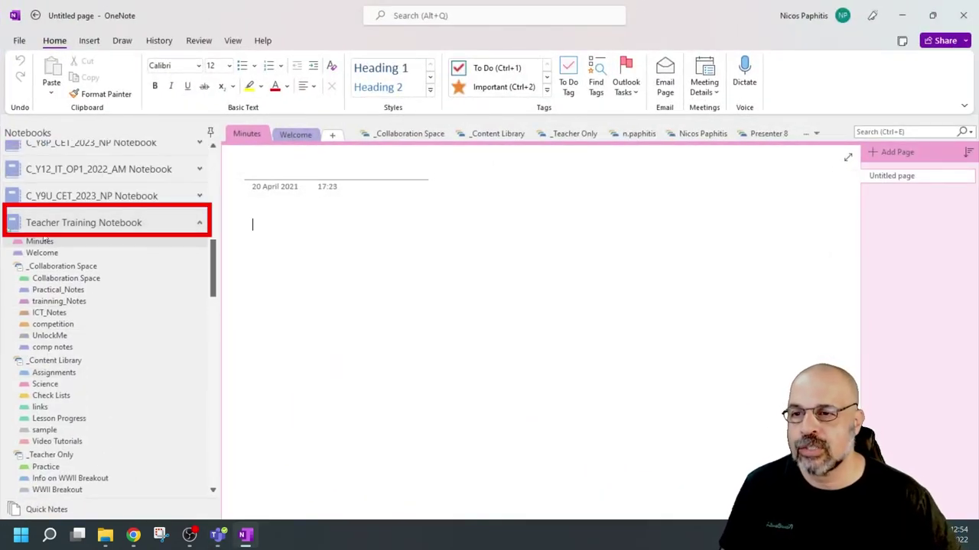
scroll(132, 226, down, 1)
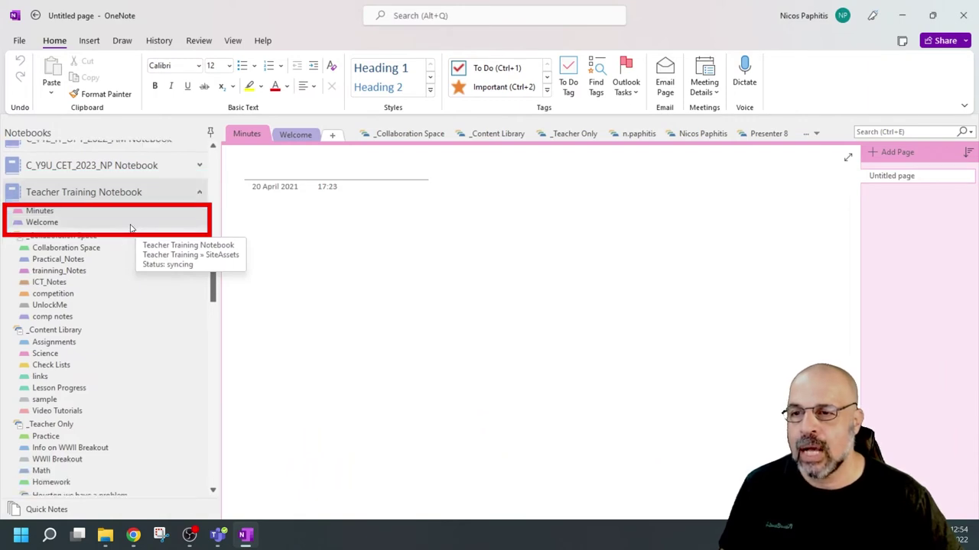
- Review the Teacher Training Notebook's section groups, open the Year3 CY group and return to the notebook's main level
scroll(130, 260, down, 1)
scroll(61, 320, down, 12)
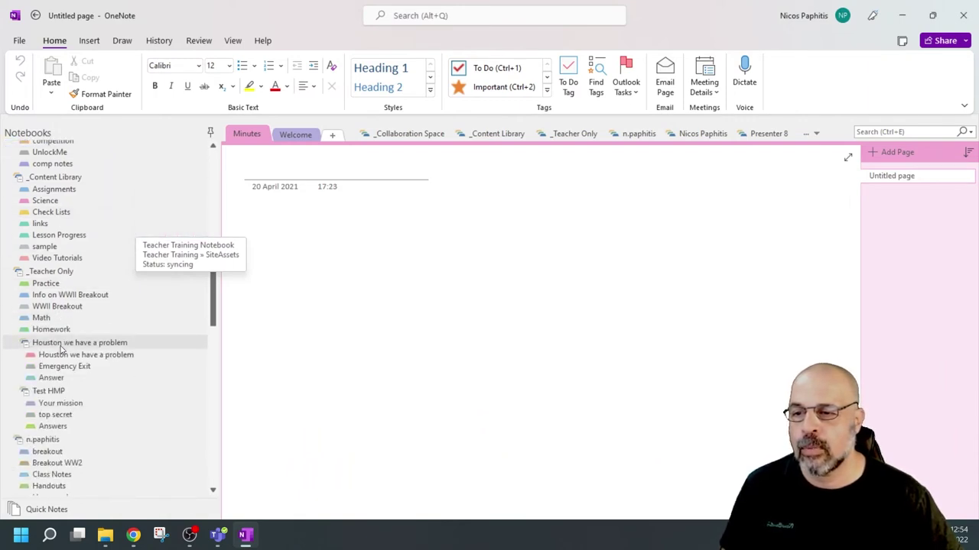
scroll(55, 354, up, 15)
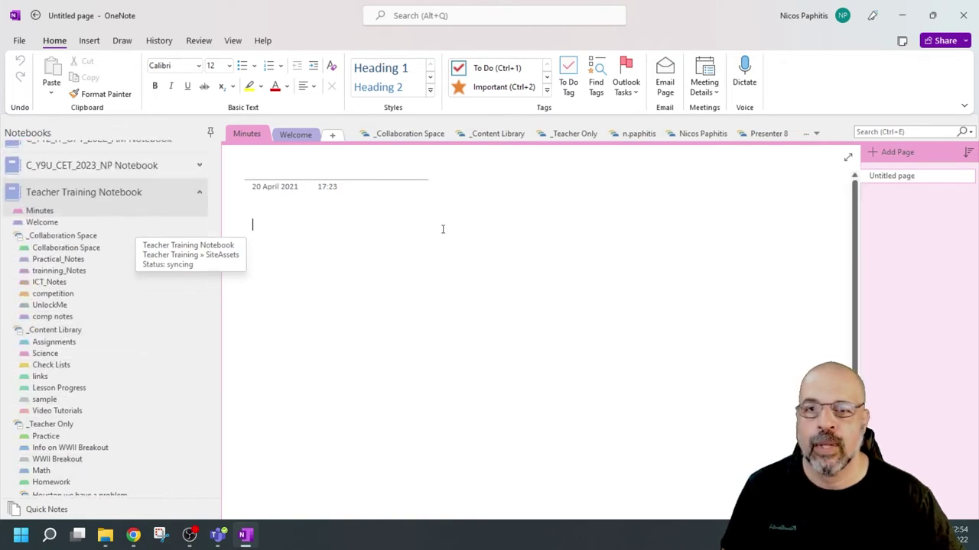
click(819, 134)
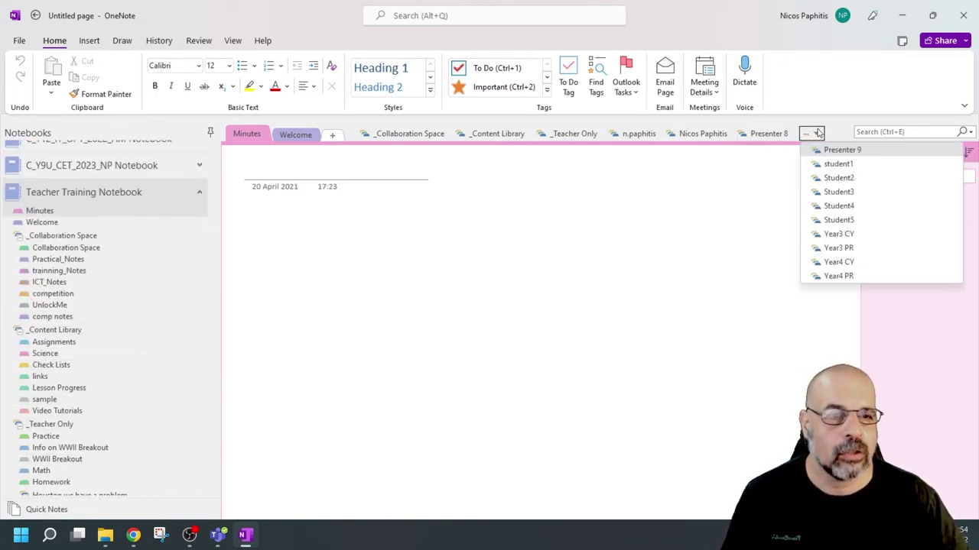
click(833, 234)
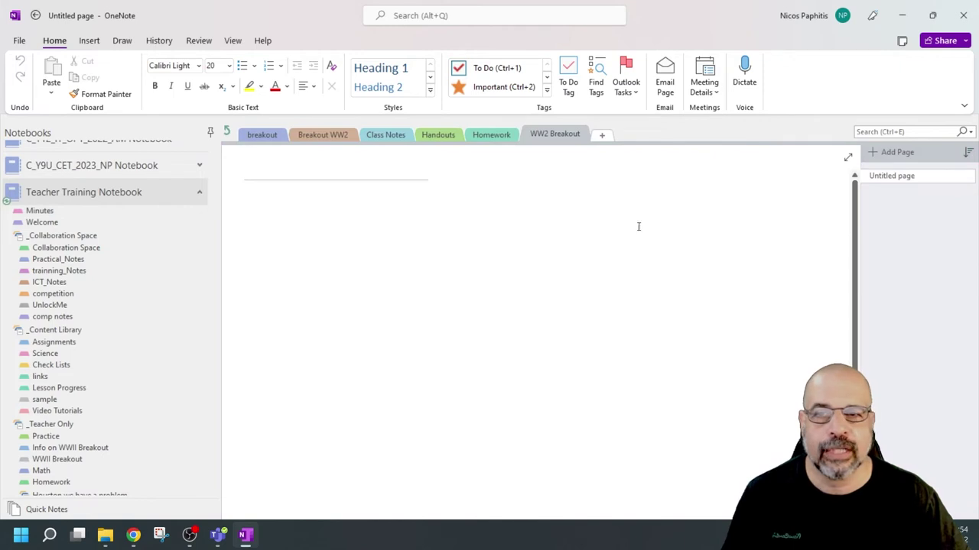
click(228, 132)
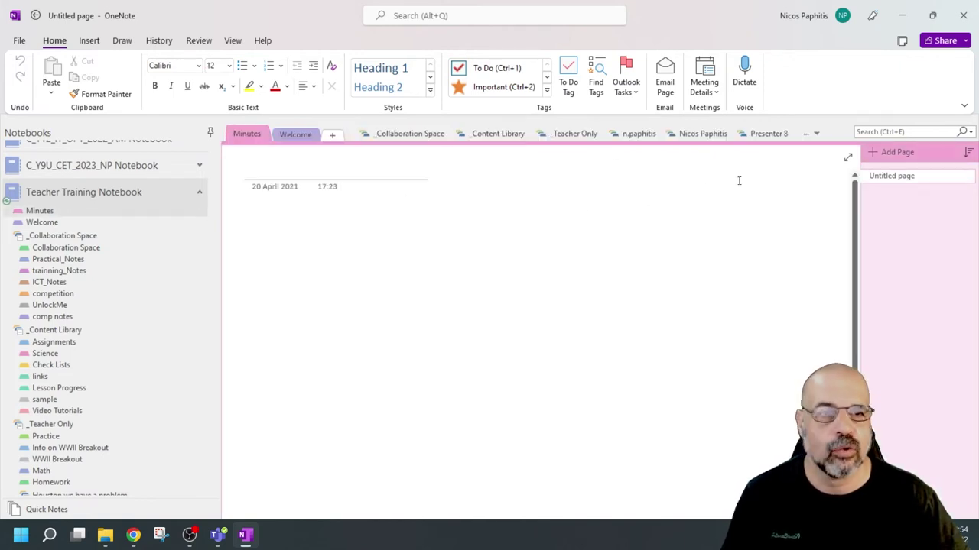
- Open the student1 section group and look through its Handouts, Homework, WebDesign, Breakout WW2, Fun Stuff, Feedback and Class Notes sections
click(816, 134)
click(835, 164)
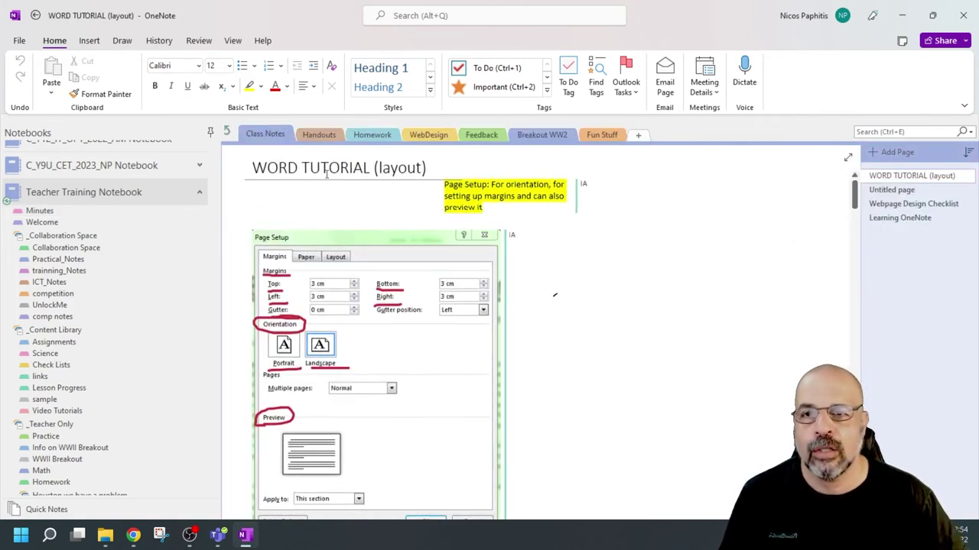
click(319, 135)
click(372, 134)
click(424, 135)
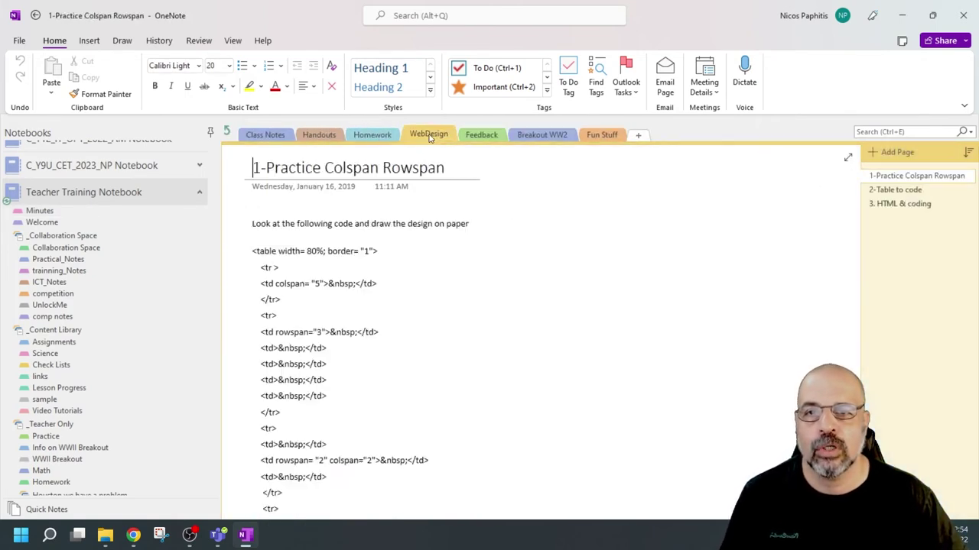
click(540, 135)
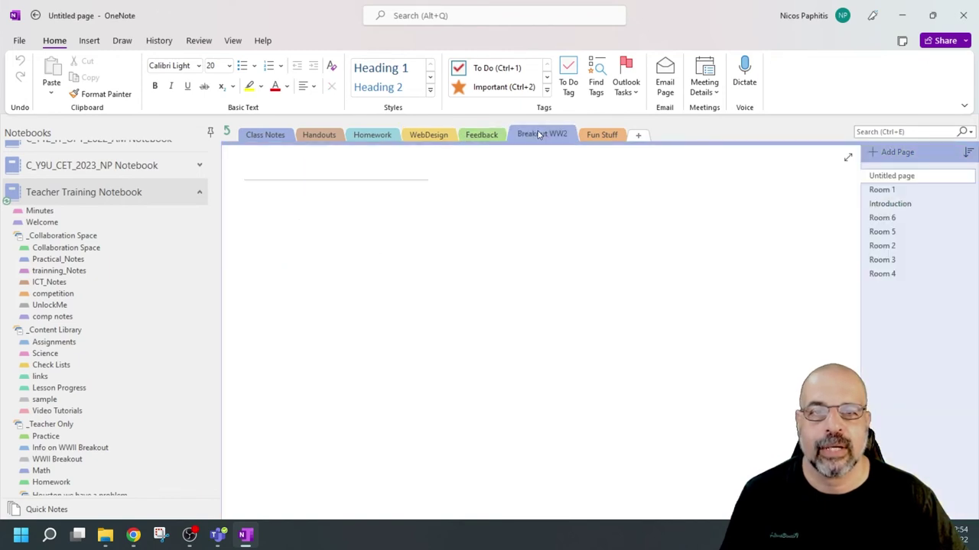
click(602, 134)
click(482, 137)
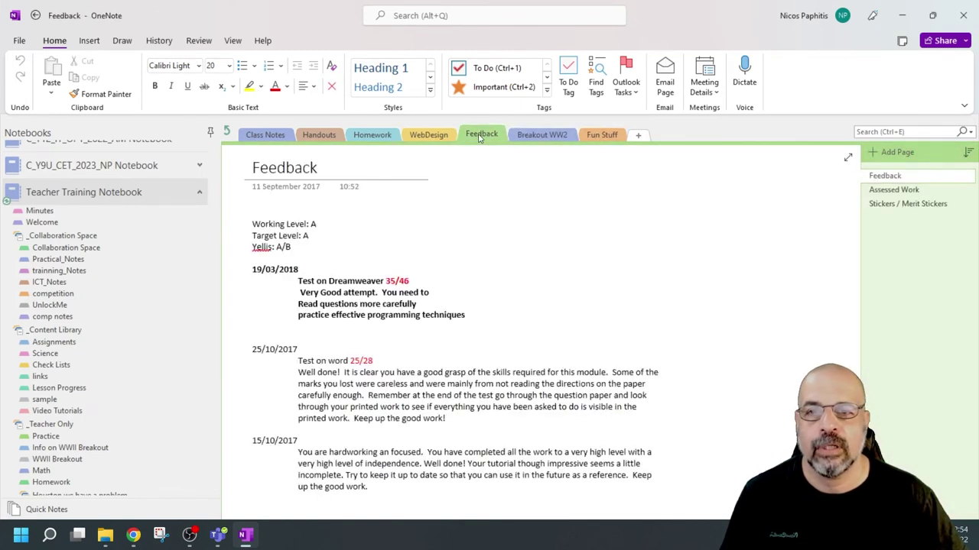
click(268, 135)
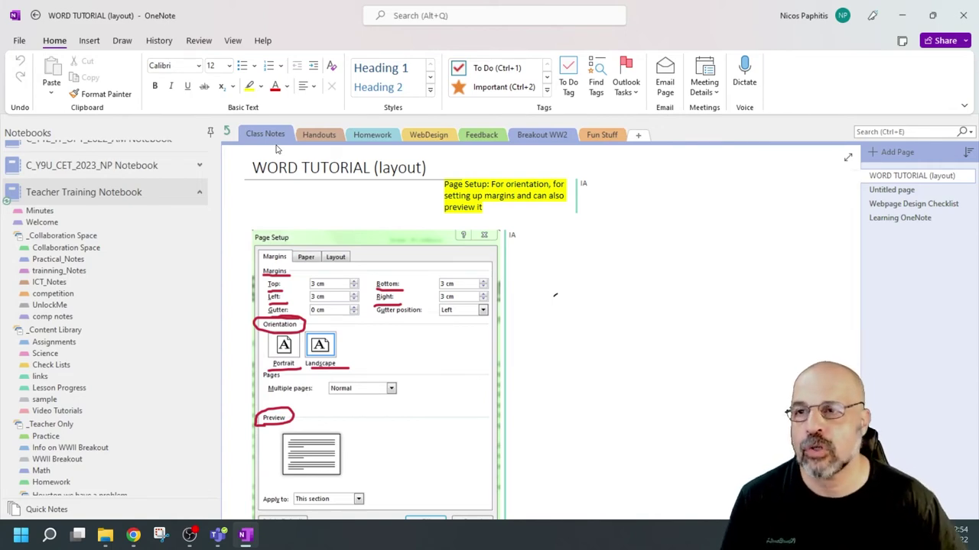
click(16, 44)
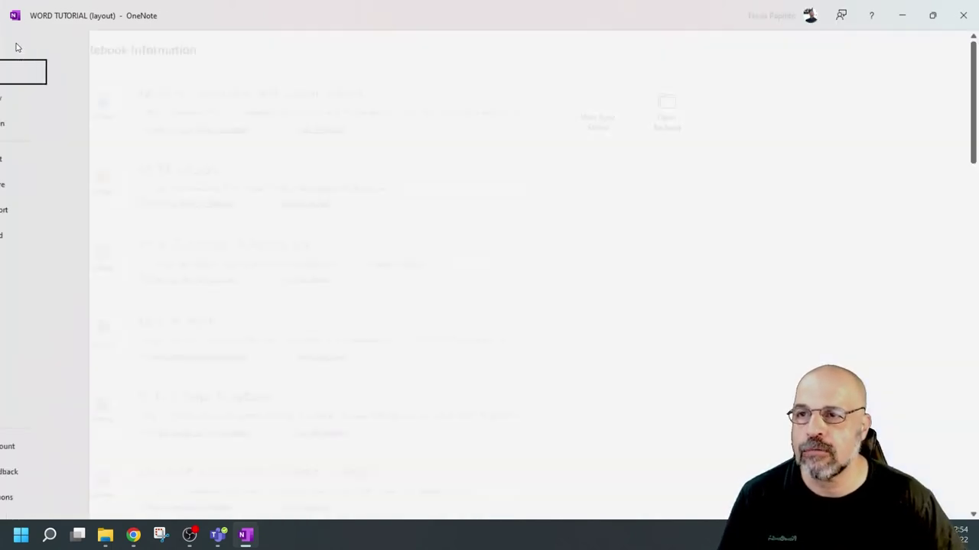
click(42, 218)
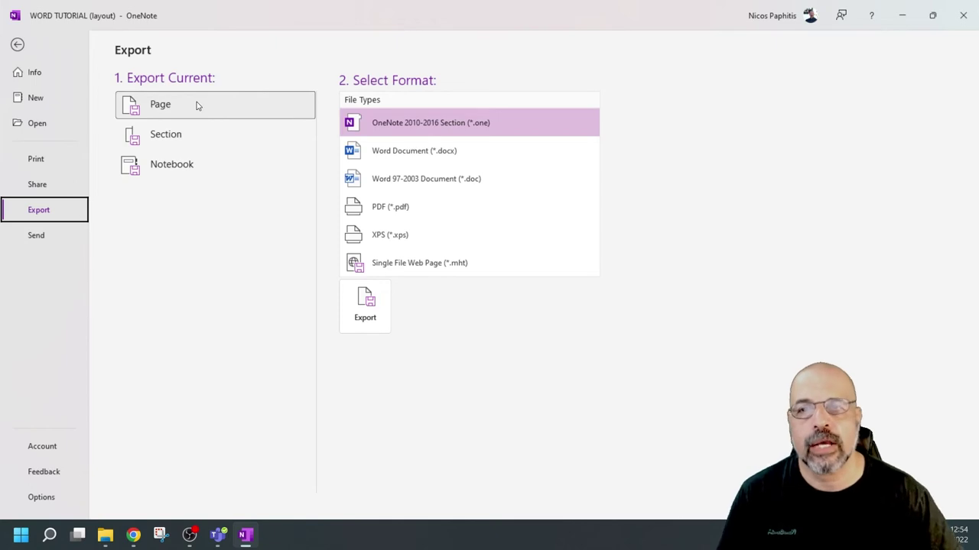
click(195, 164)
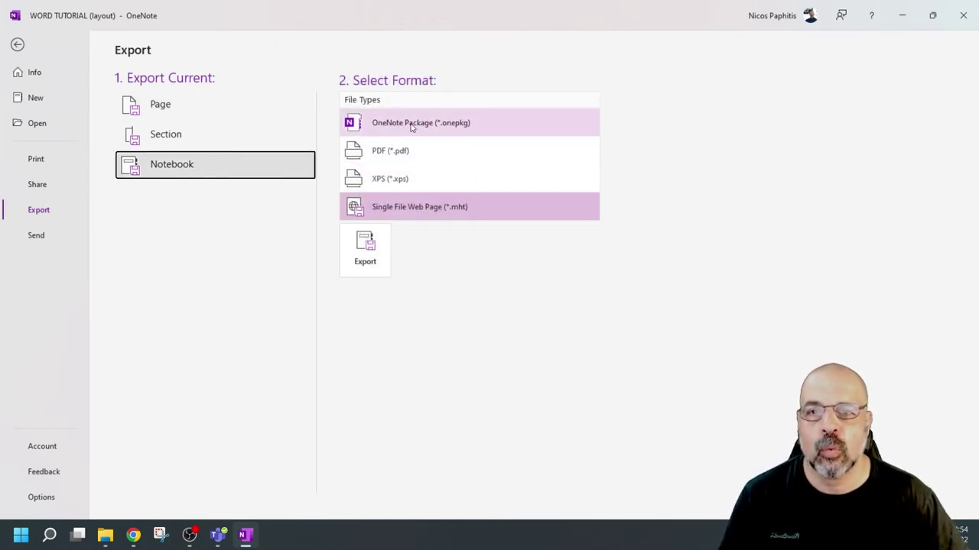
click(461, 126)
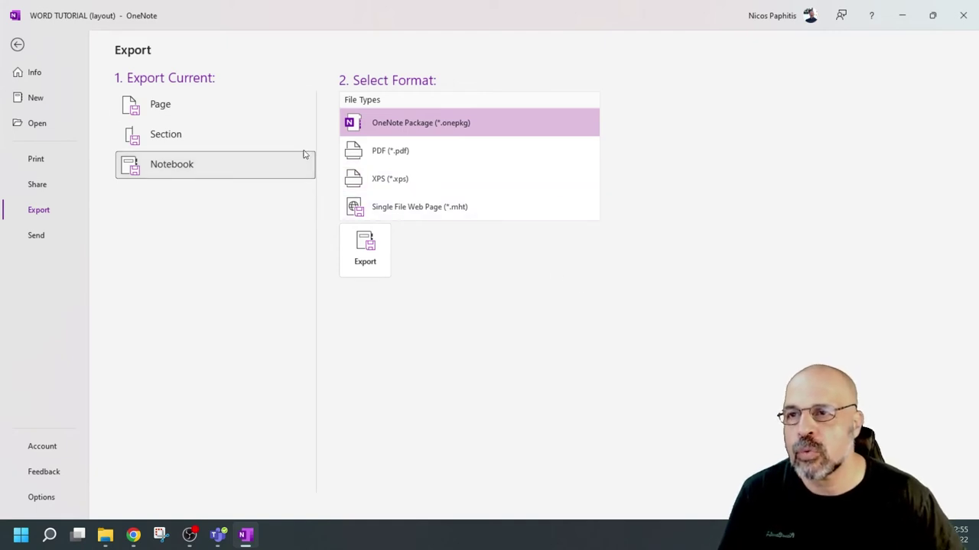
click(17, 44)
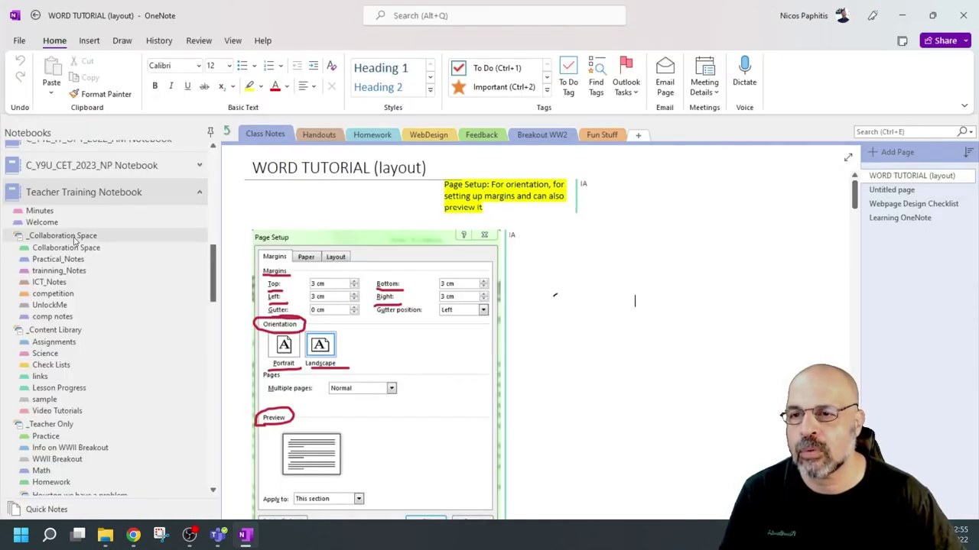
- Review the sync and management commands available for the Teacher Training Notebook
right_click(90, 195)
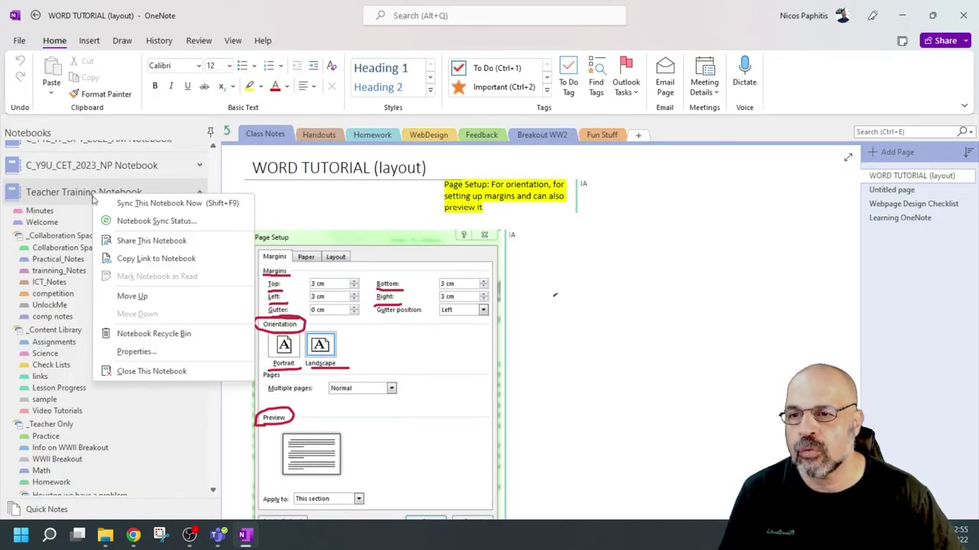
right_click(58, 192)
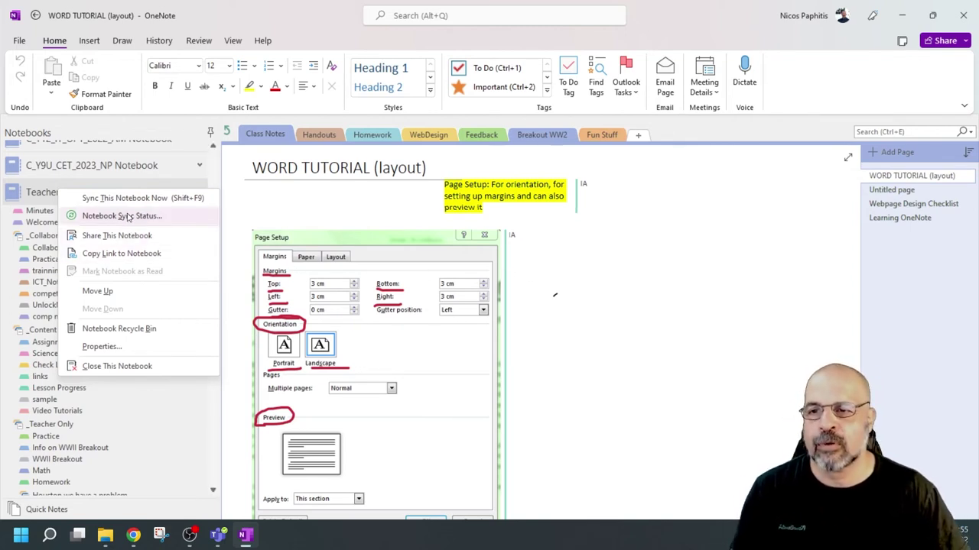
click(42, 188)
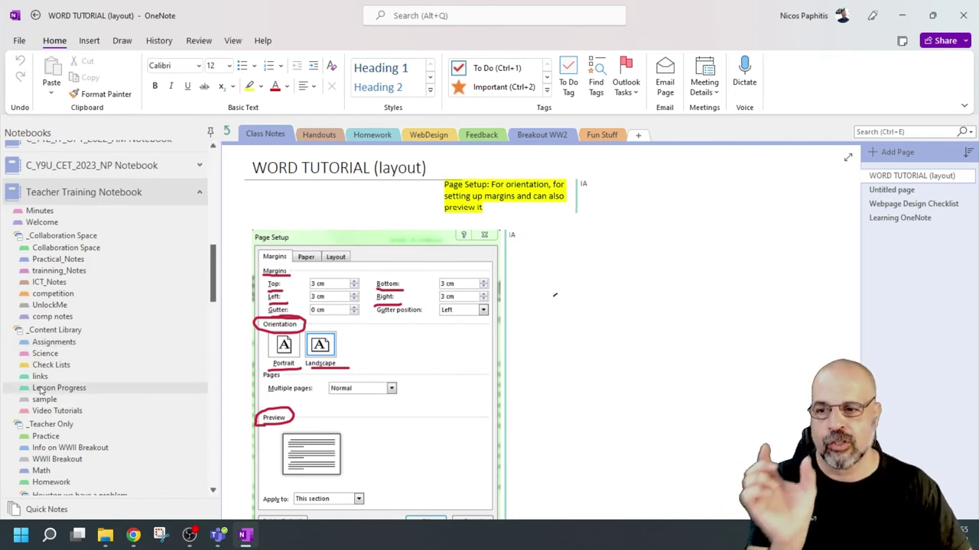
- Permanently delete the Presenter 8 section group from the Teacher Training Notebook
scroll(69, 386, down, 5)
scroll(70, 374, down, 3)
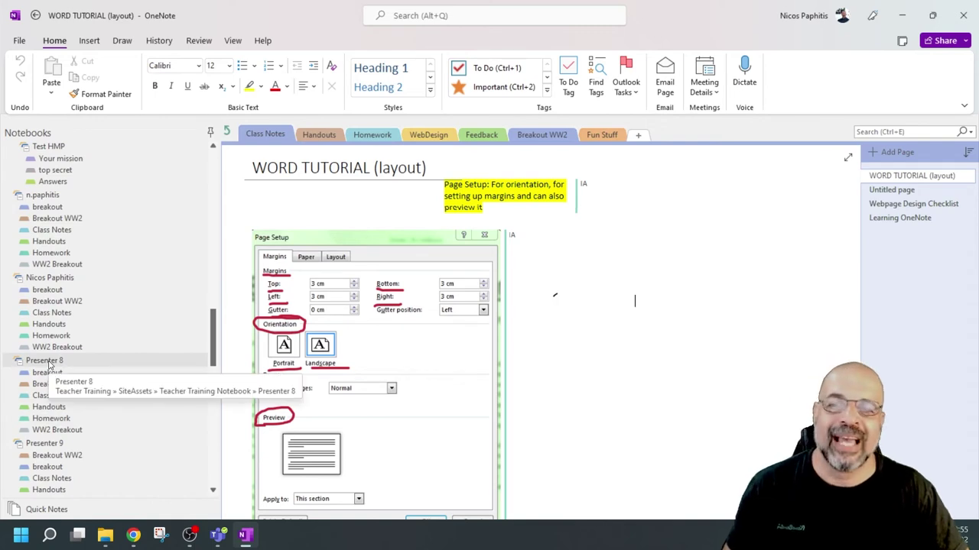
right_click(49, 364)
click(95, 413)
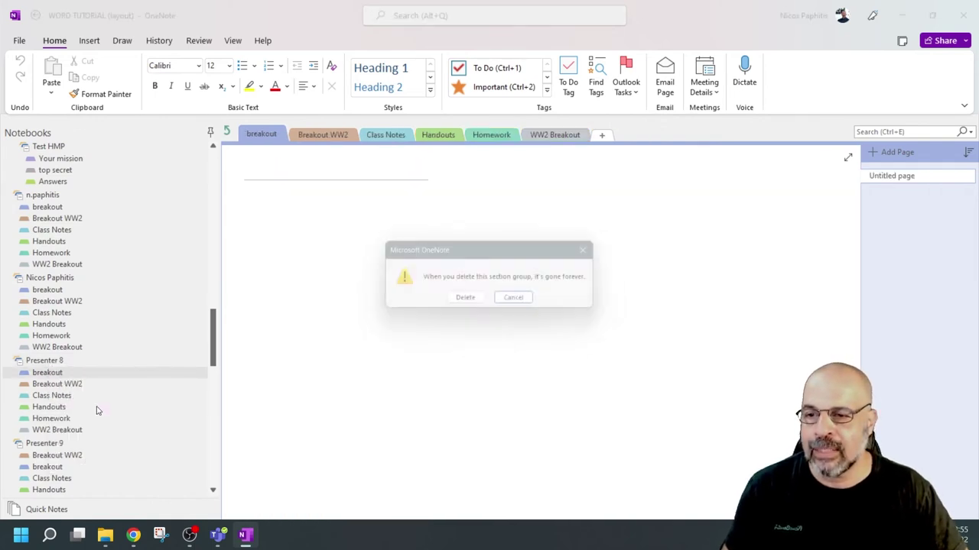
click(478, 302)
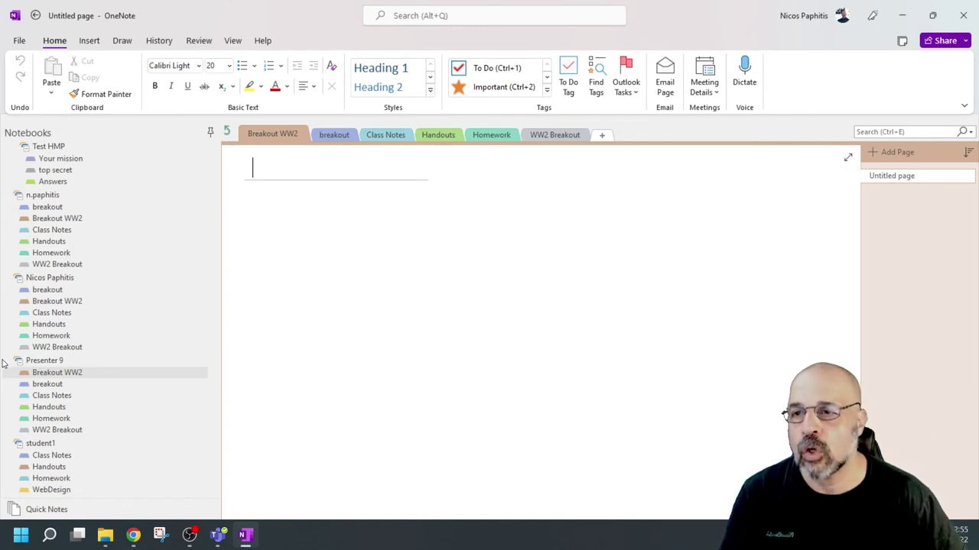
- Start exporting the entire Teacher Training Notebook as a OneNote Package (*.onepkg)
scroll(39, 252, up, 10)
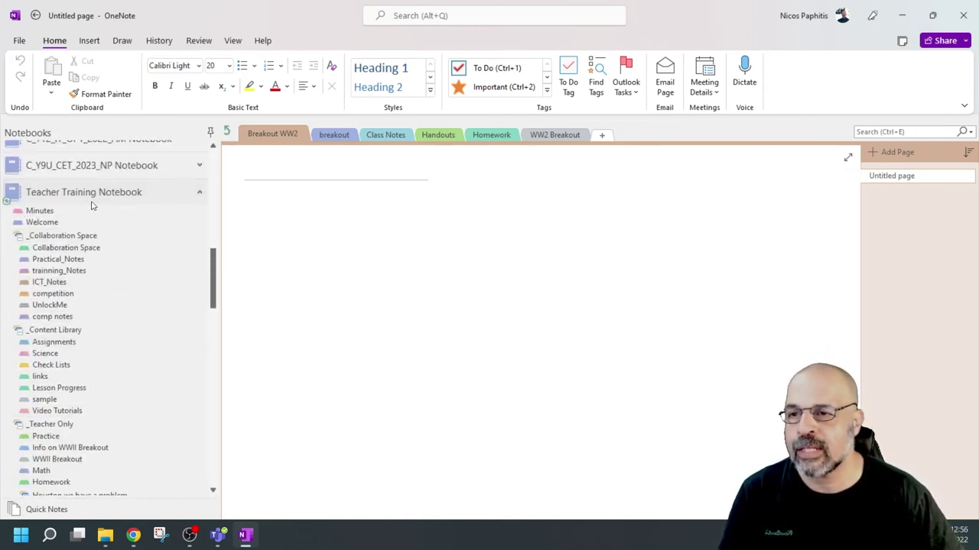
key(F11)
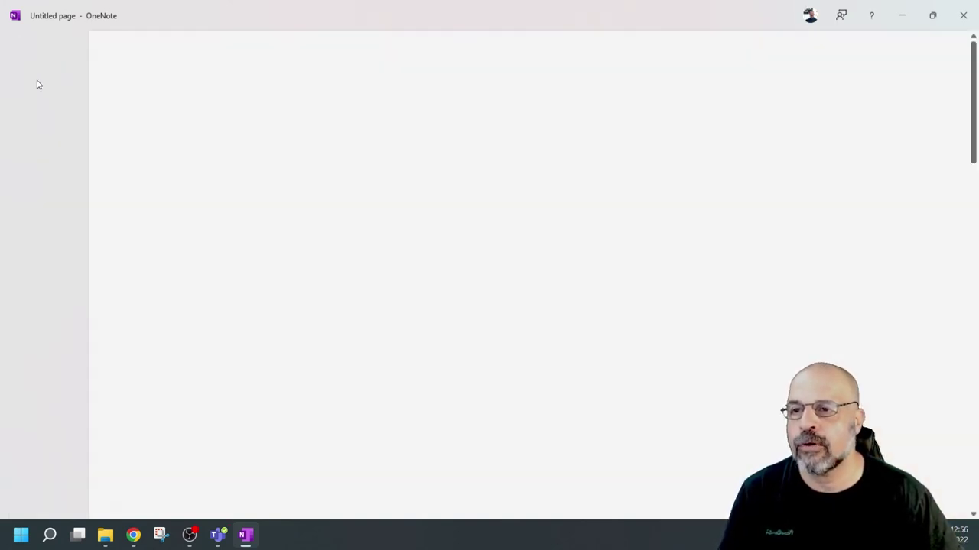
click(58, 210)
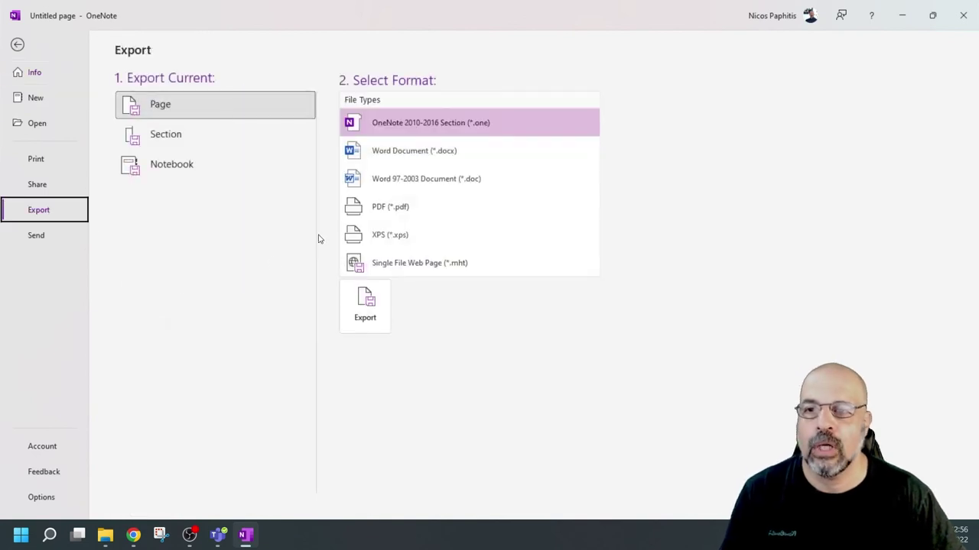
click(155, 164)
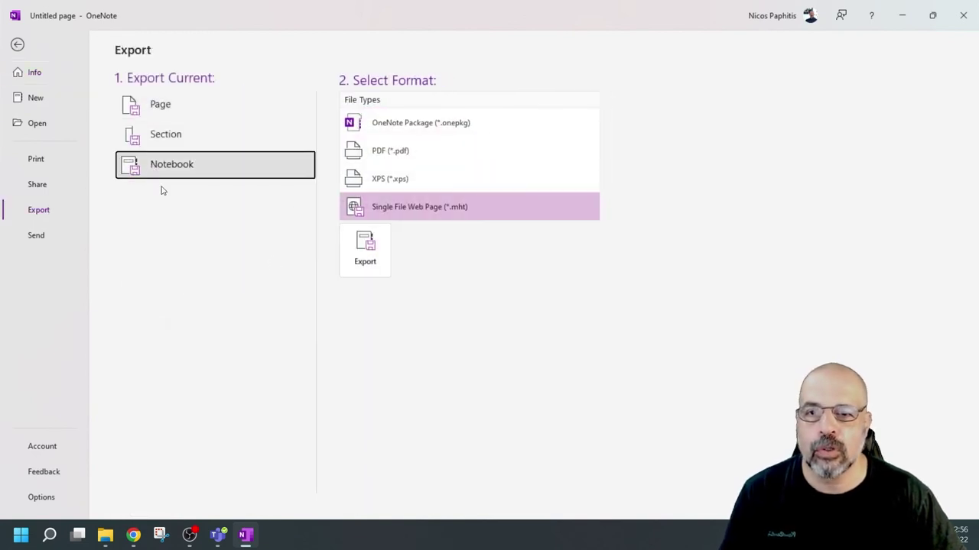
click(406, 126)
click(365, 253)
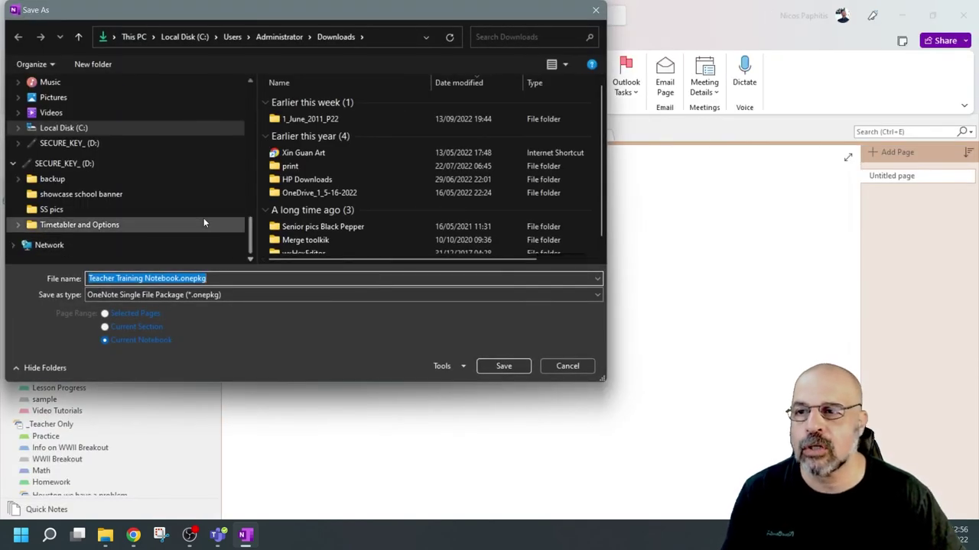
- Save Teacher Training Notebook.onepkg in the Downloads folder and continue packing without the unsynced sections
scroll(184, 191, up, 10)
click(90, 118)
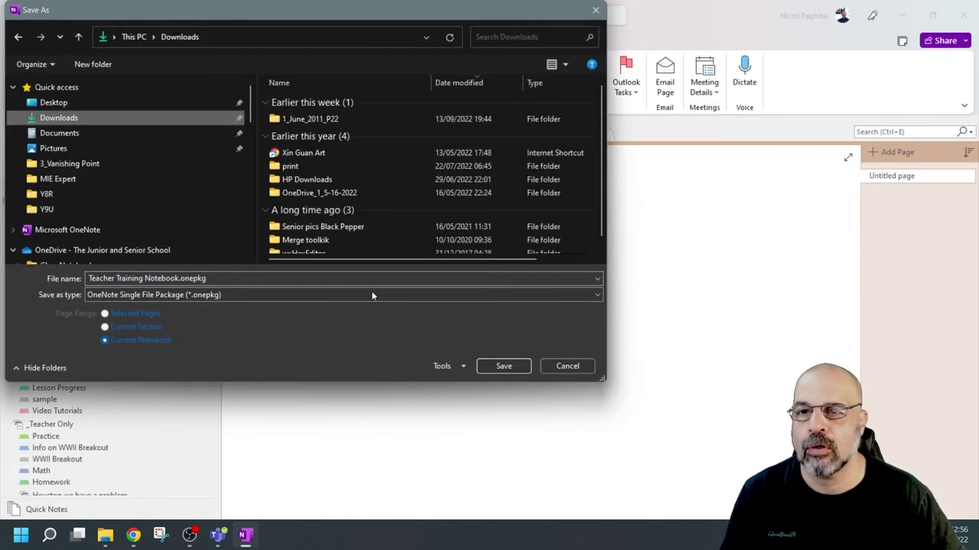
click(504, 366)
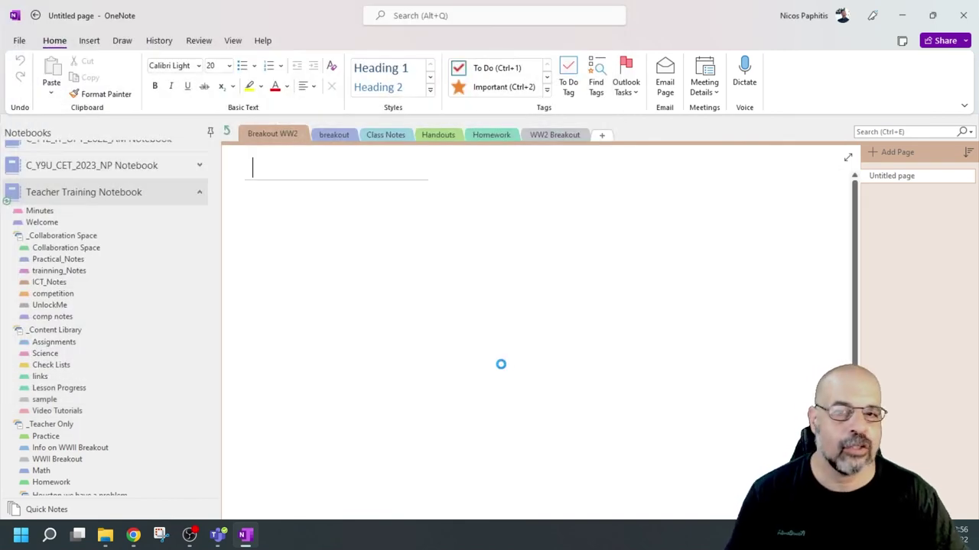
drag(513, 455, 462, 274)
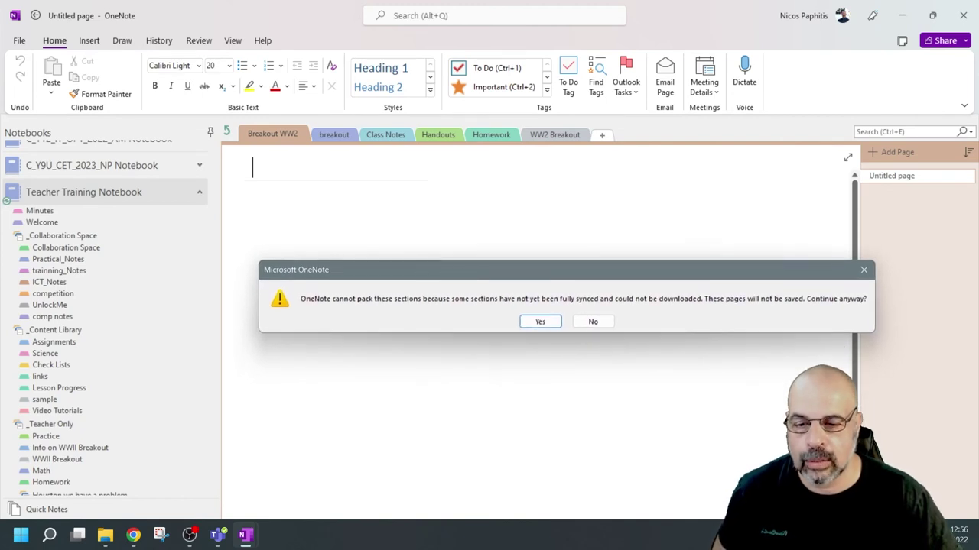
click(540, 321)
drag(239, 239, 240, 167)
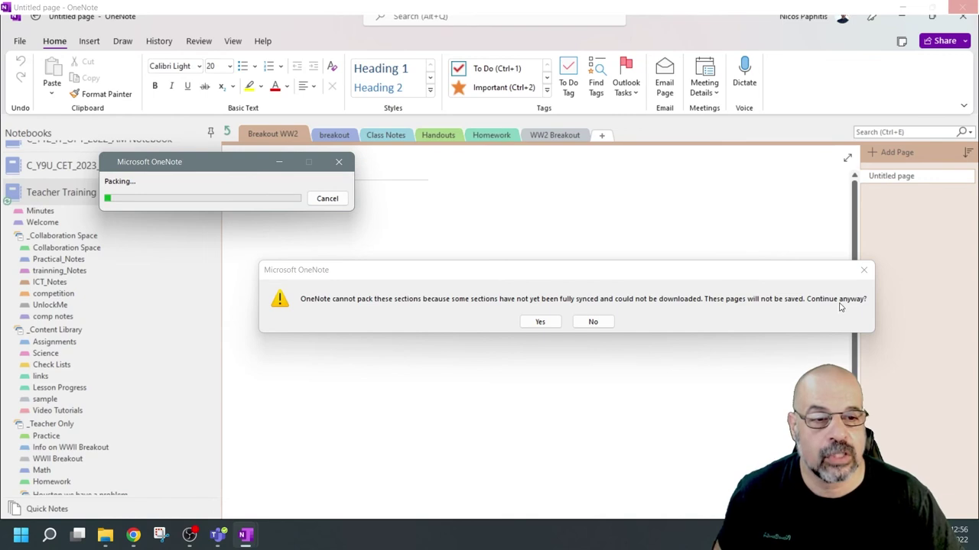
click(539, 321)
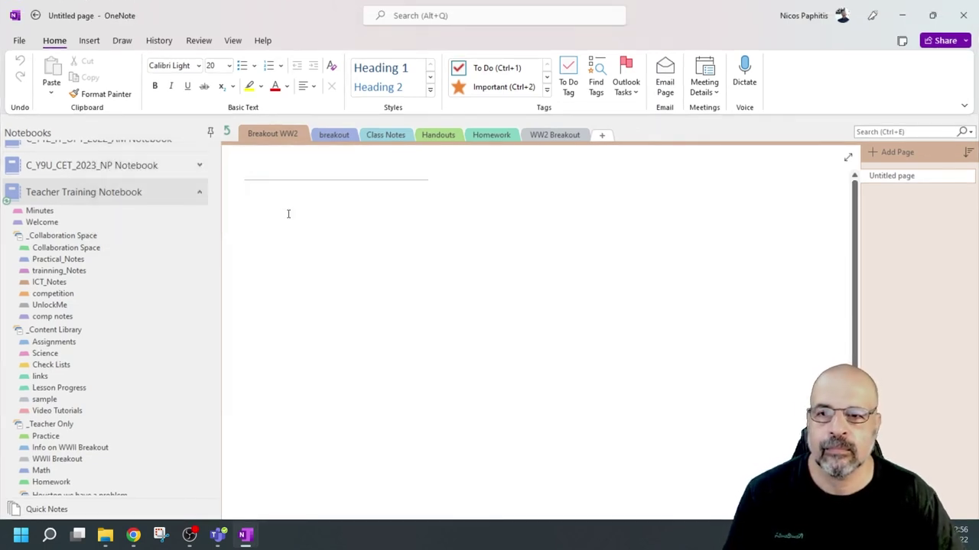
- Switch to File Explorer and open Teacher Training Notebook.onepkg from the Downloads folder for unpacking
click(111, 538)
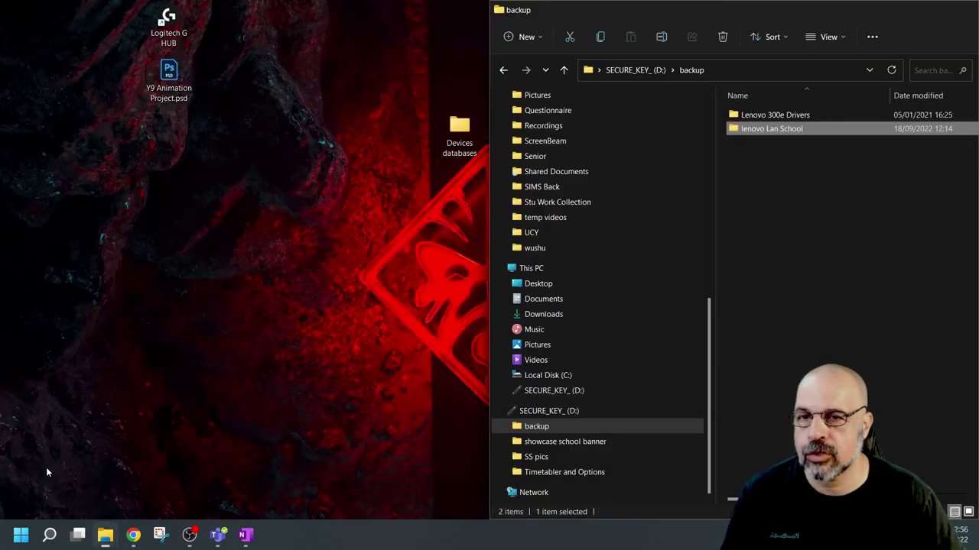
click(46, 466)
scroll(535, 229, up, 15)
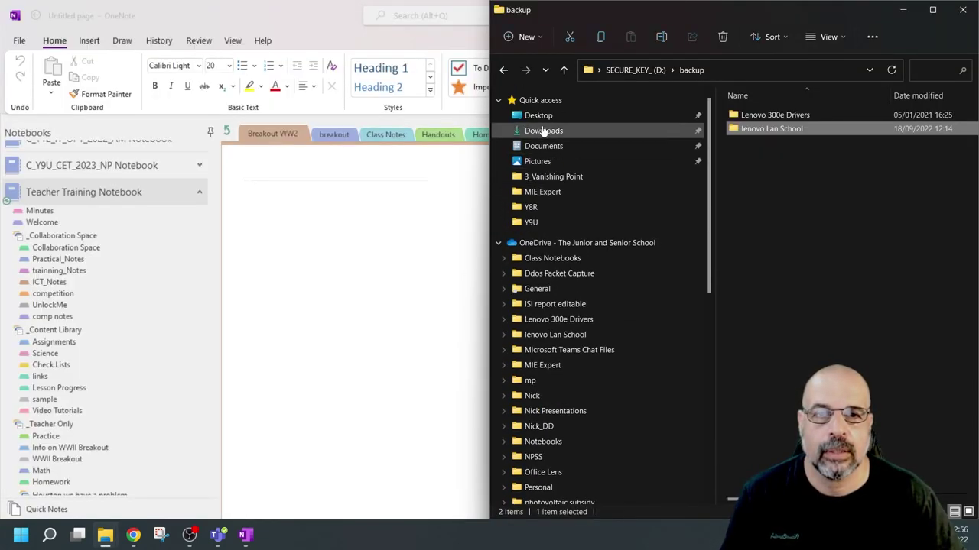
click(543, 131)
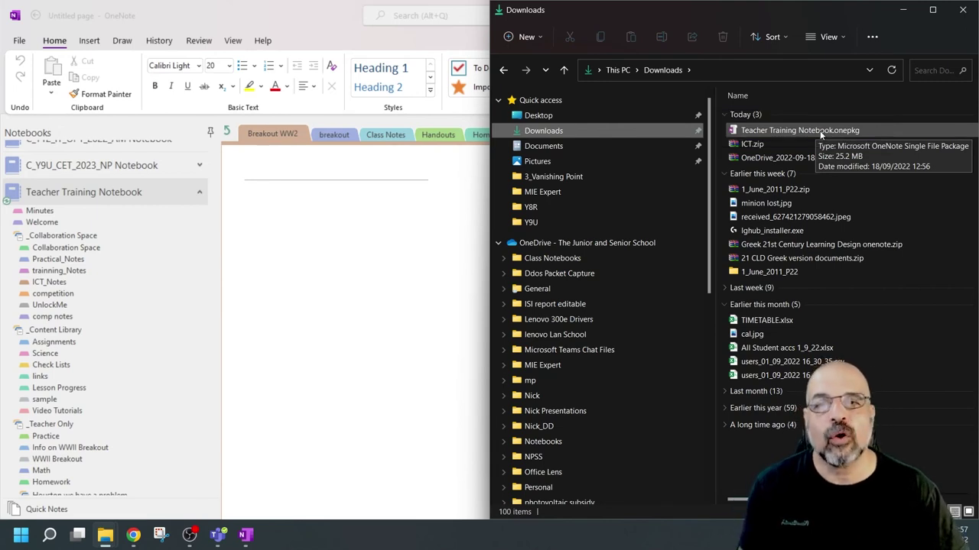
double_click(821, 131)
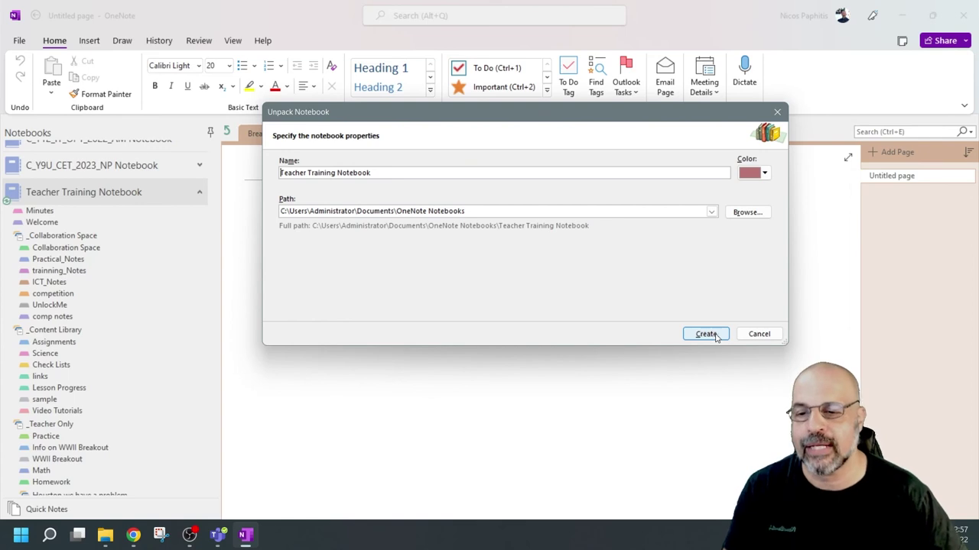
- View the class notebook in Teams, then the exported Teacher Training Notebook package in the Downloads folder
mouse_move(218, 535)
click(191, 490)
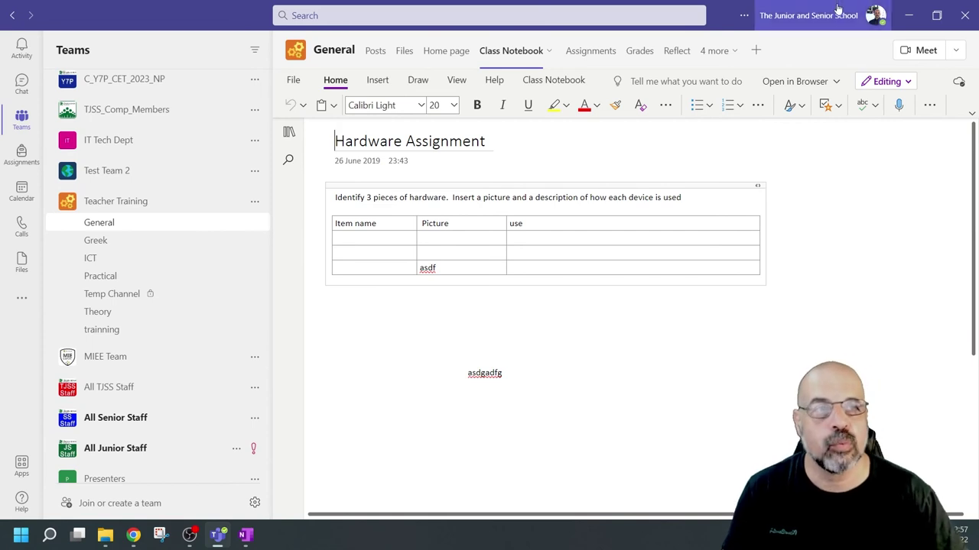
key(alt+Tab)
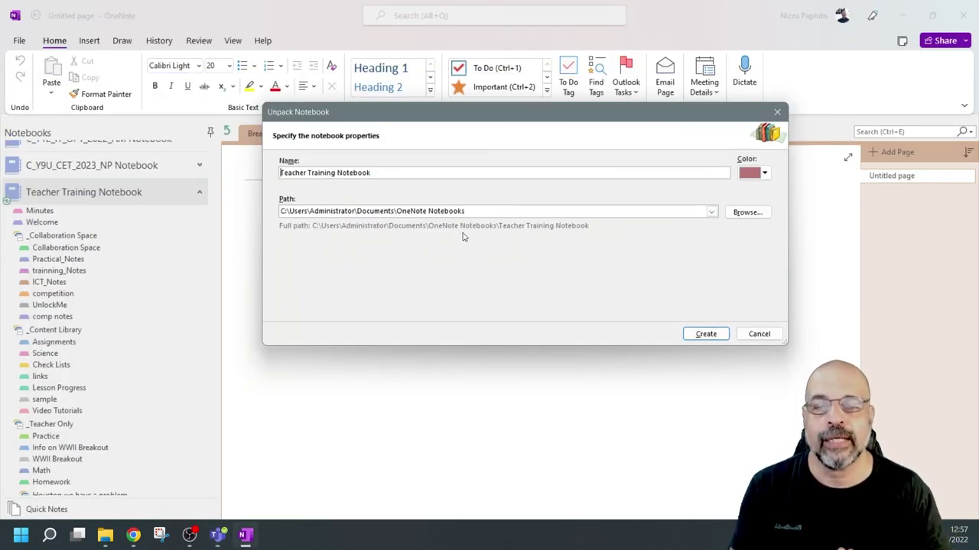
click(104, 535)
click(59, 471)
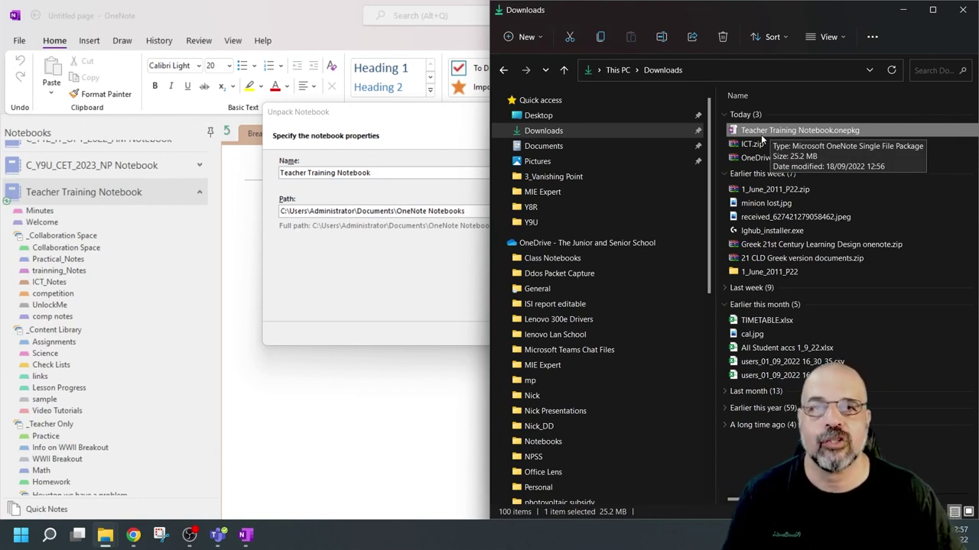
- Unpack the package as Teacher Training Notebook in C:\Users\Administrator\Documents\OneNote Notebooks
click(406, 293)
click(709, 340)
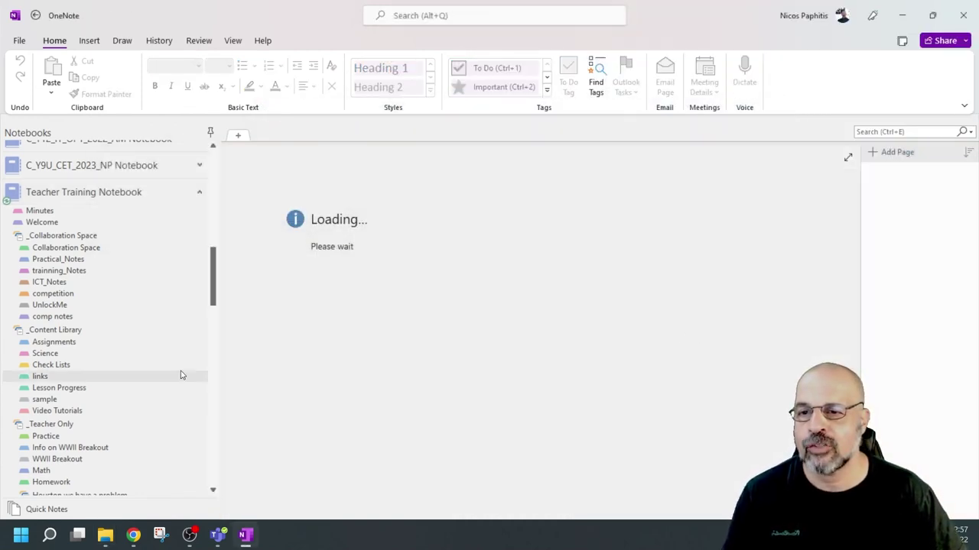
scroll(175, 375, down, 10)
scroll(168, 374, up, 15)
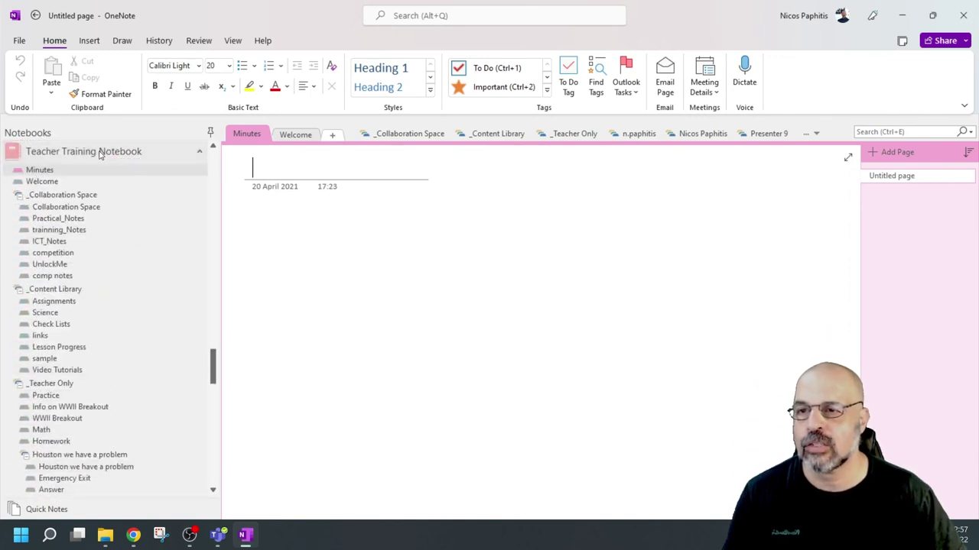
- Collapse the original synced Teacher Training Notebook, listed just above the unpacked copy
scroll(96, 229, up, 15)
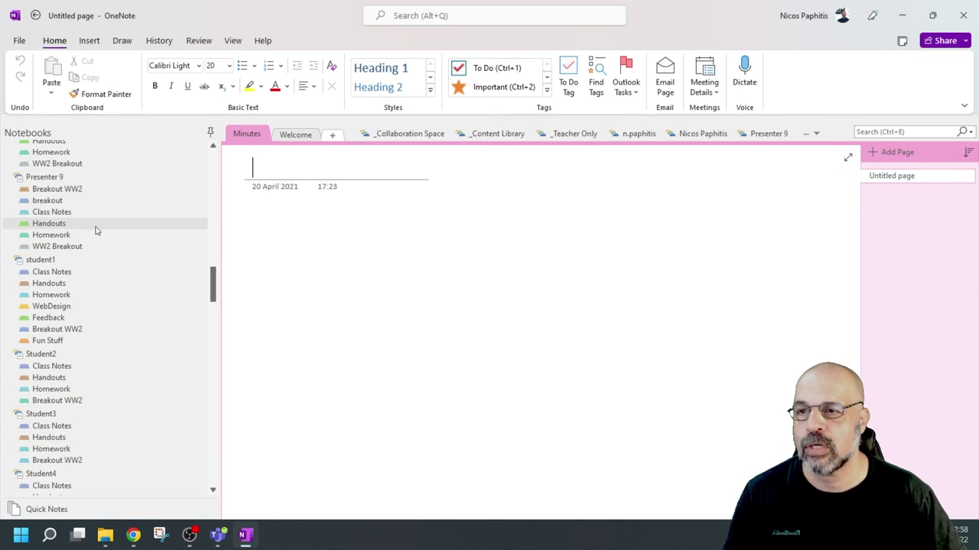
scroll(95, 227, up, 8)
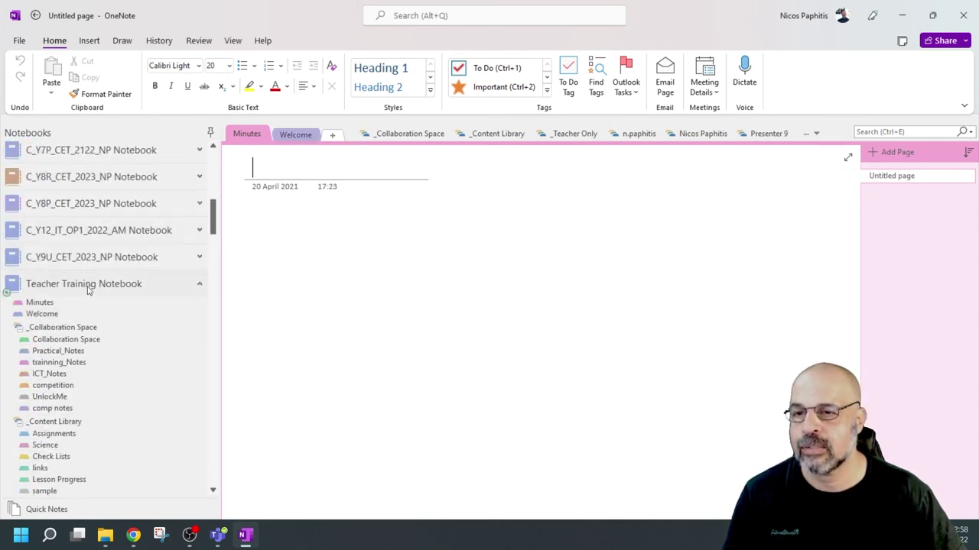
click(200, 284)
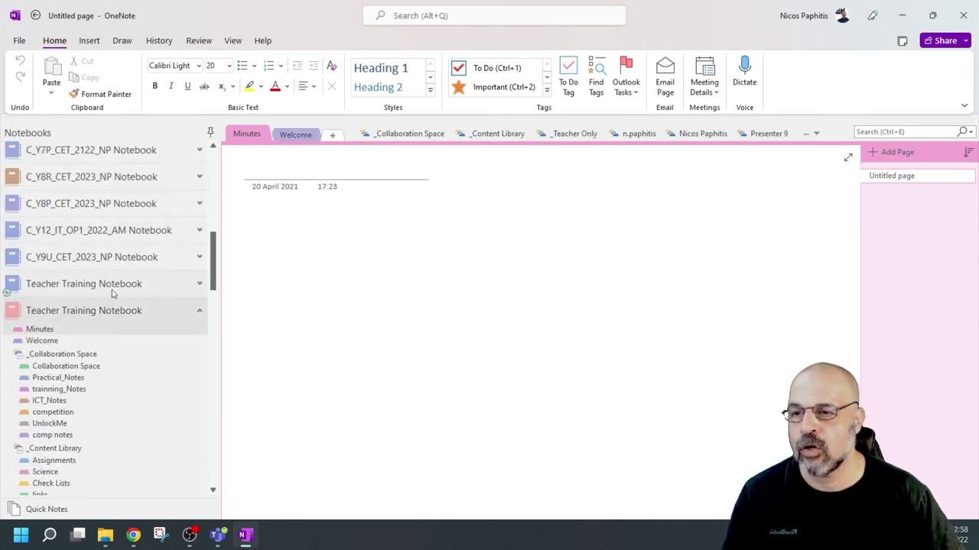
- Open the Class Notes section of student1 in the unpacked Teacher Training Notebook to check its content
scroll(65, 321, down, 7)
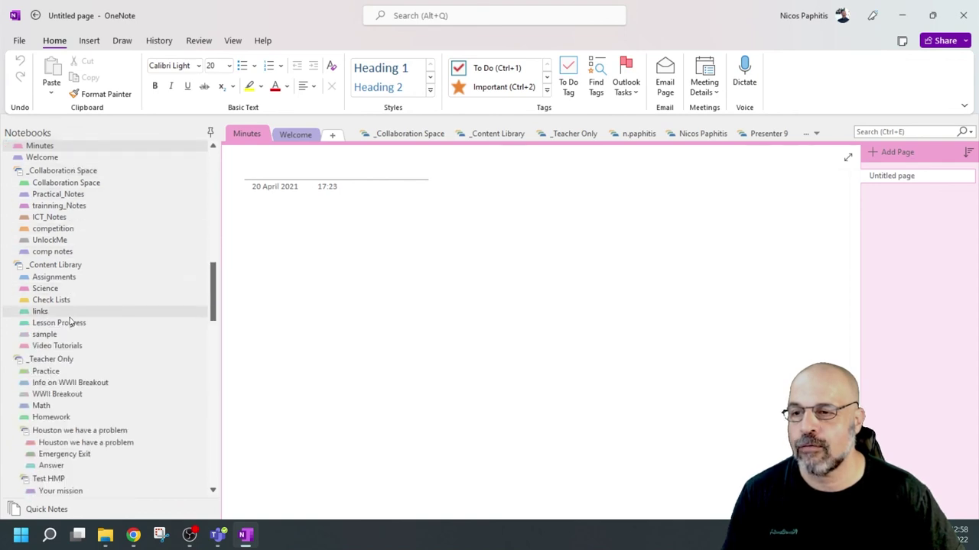
scroll(65, 321, down, 9)
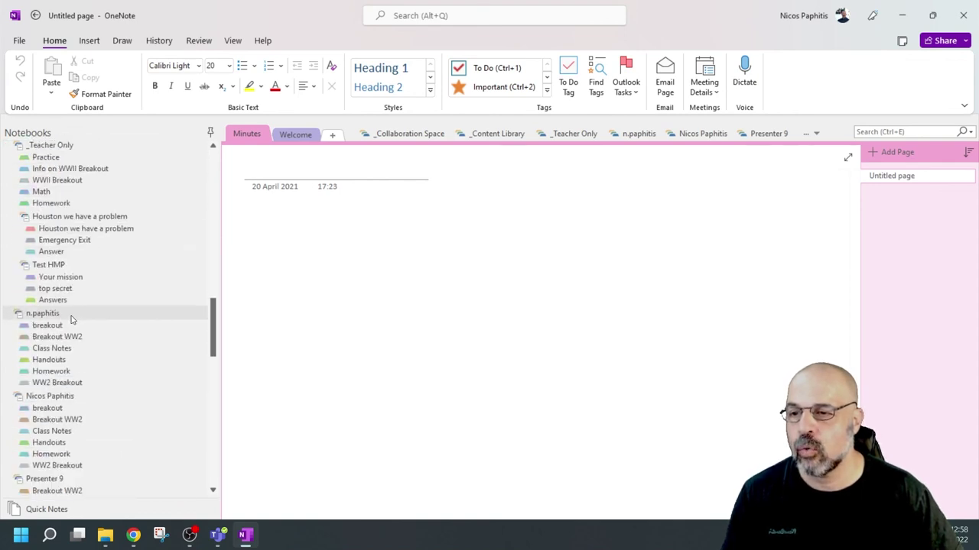
scroll(72, 319, down, 4)
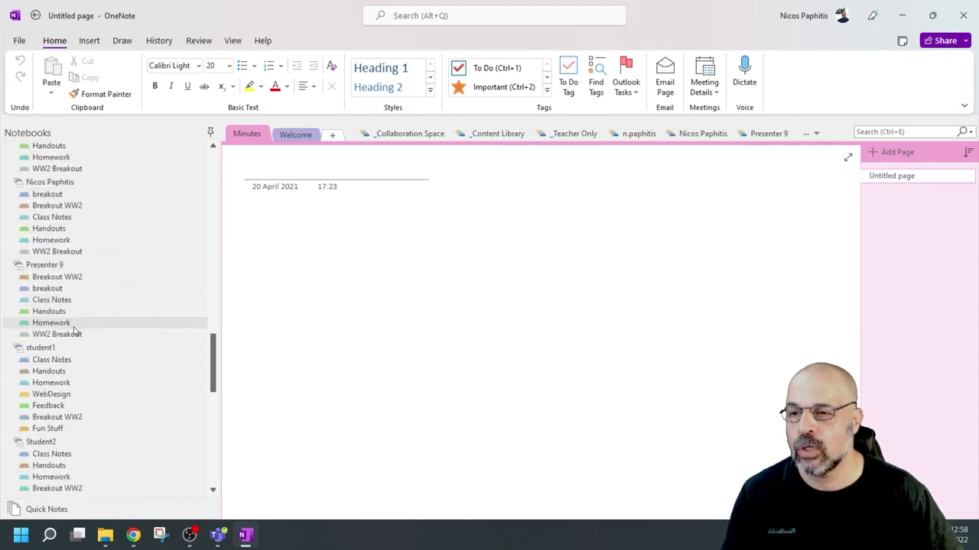
click(69, 360)
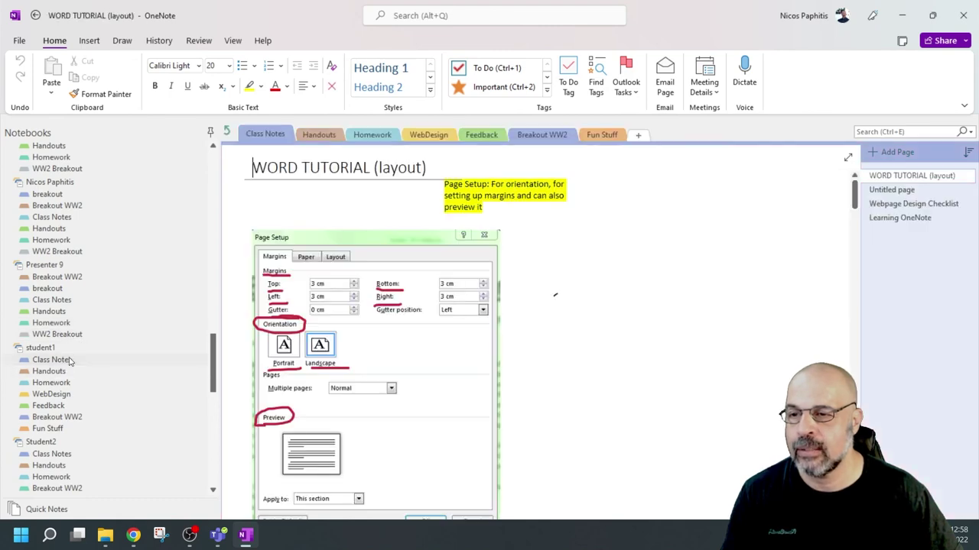